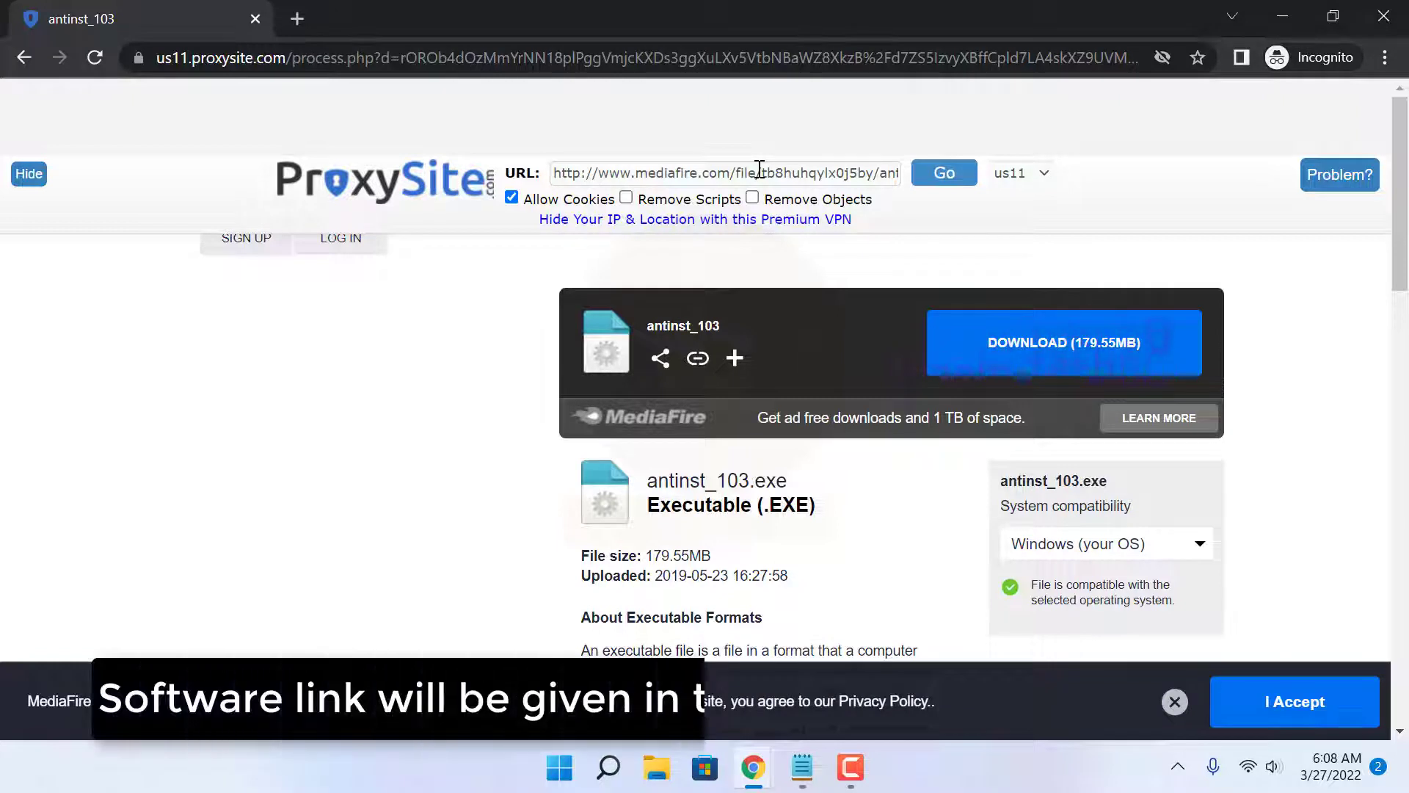
Step: Download antinst_103.exe from MediaFire, run it, and minimize Chrome to reveal the installer
click(1031, 351)
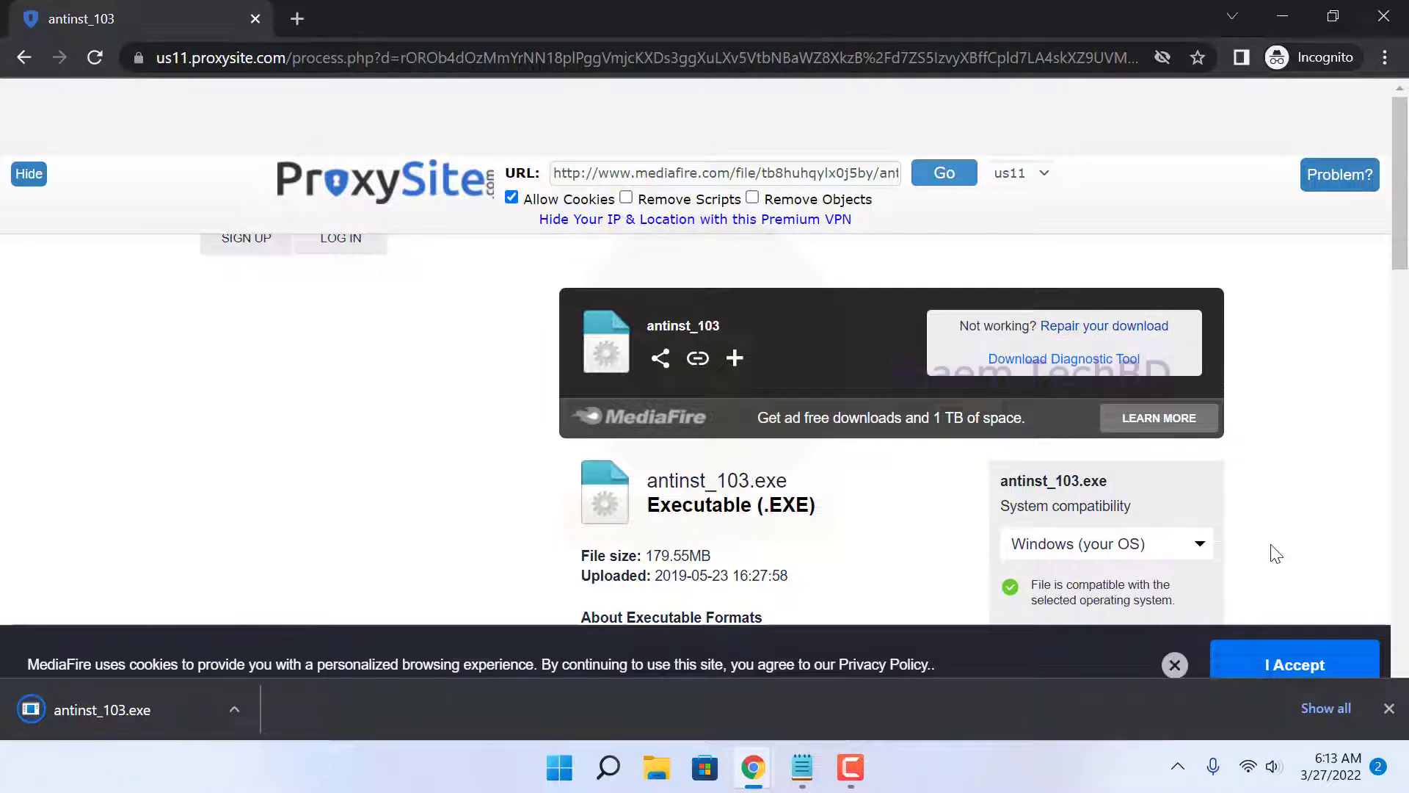
click(113, 715)
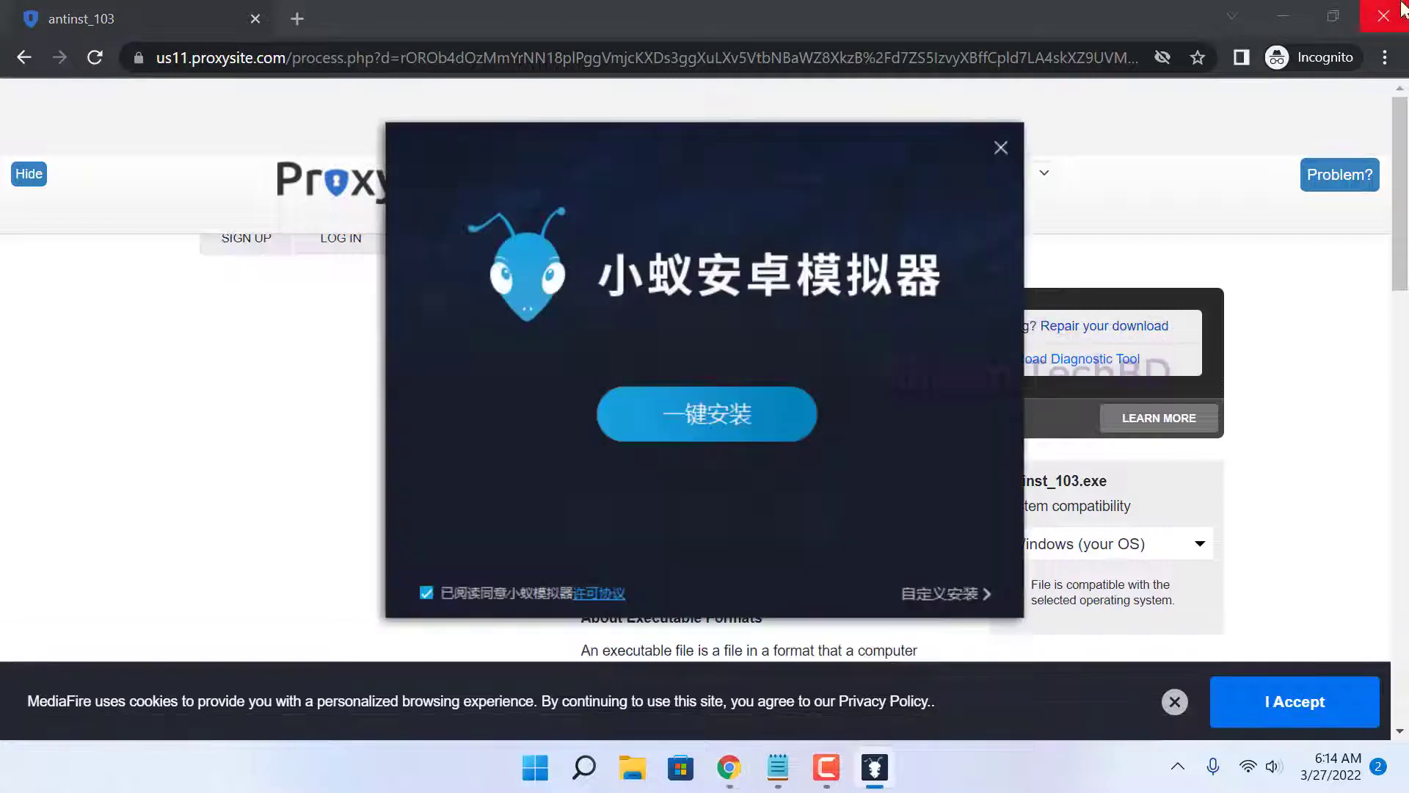
click(1284, 15)
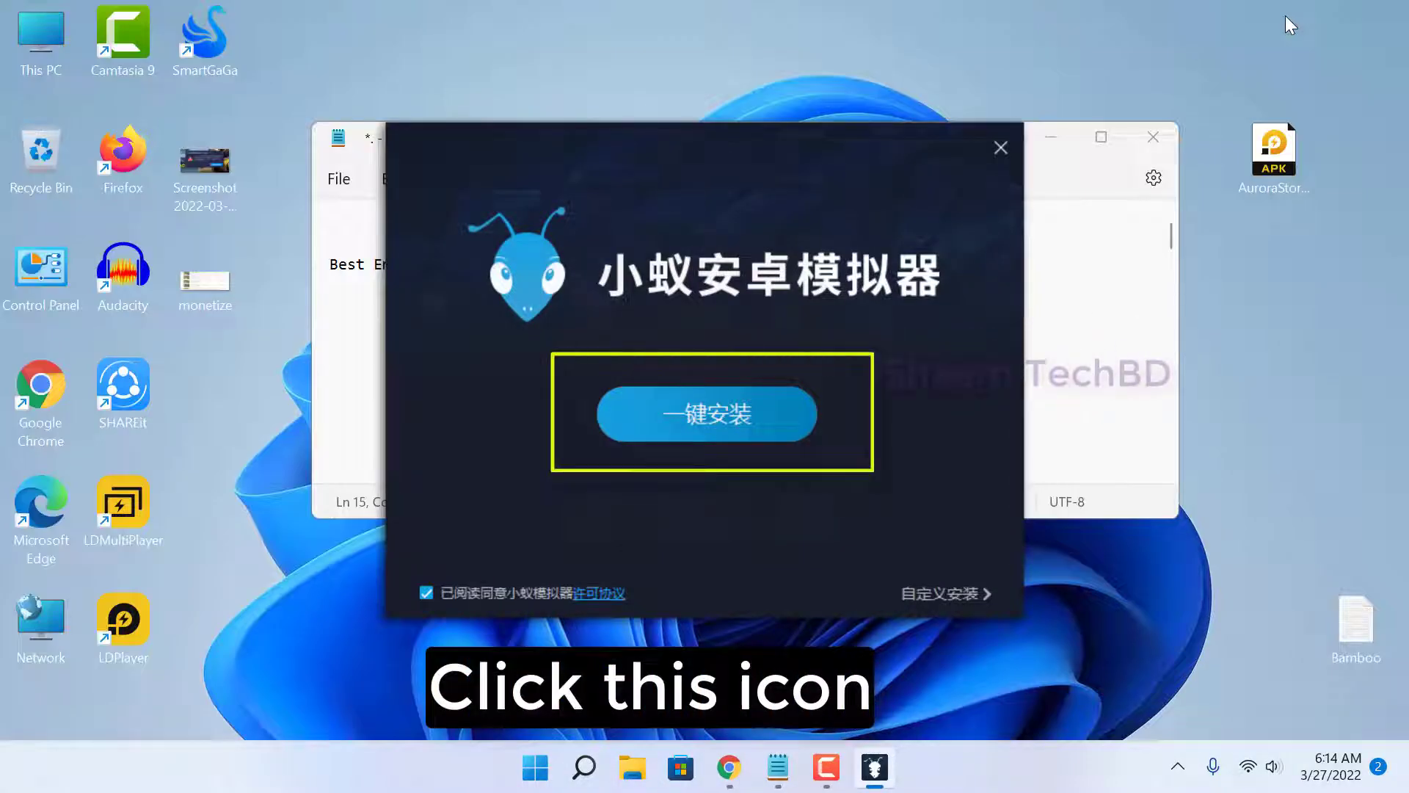
Step: Run the one-click install (一键安装), then launch the emulator with 立即体验 when it finishes
click(700, 420)
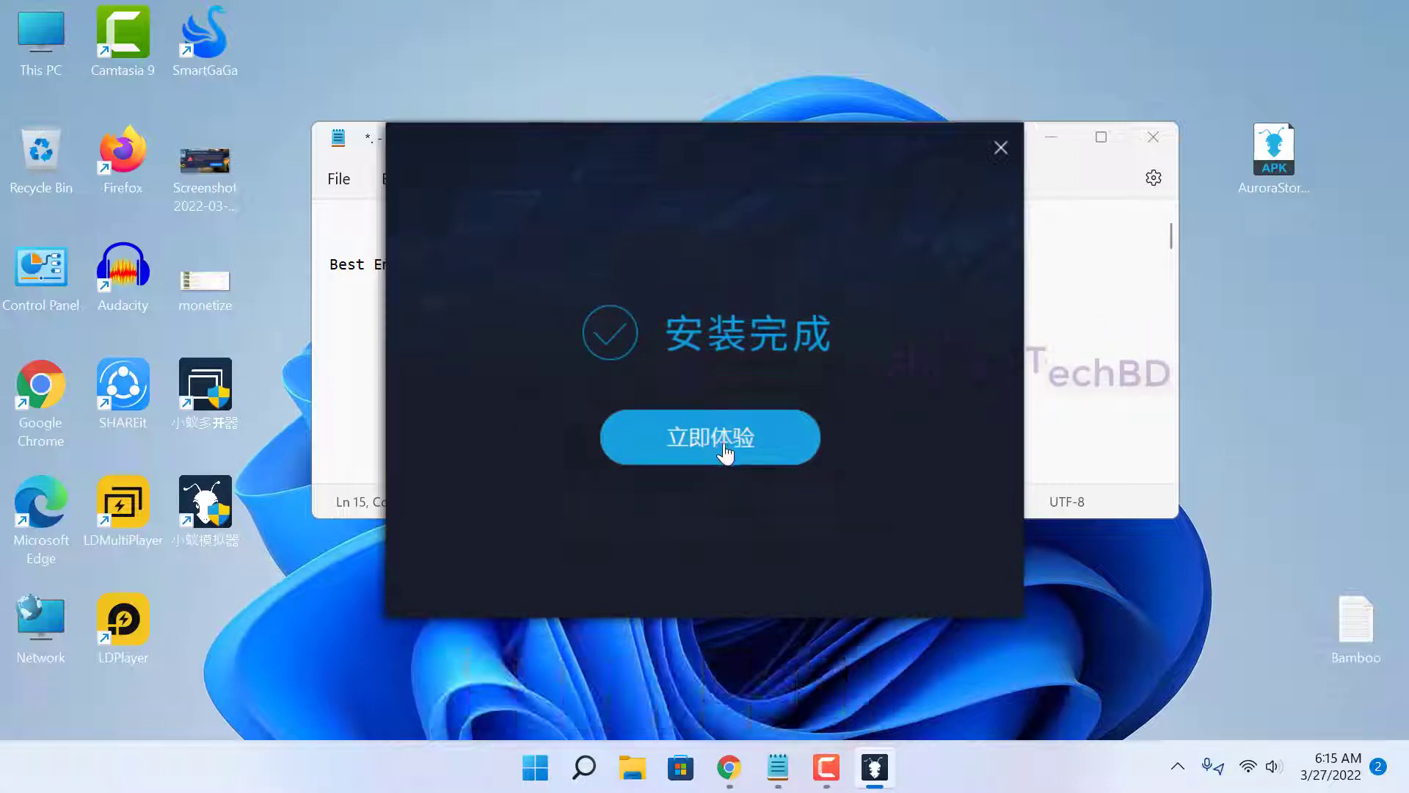
click(725, 454)
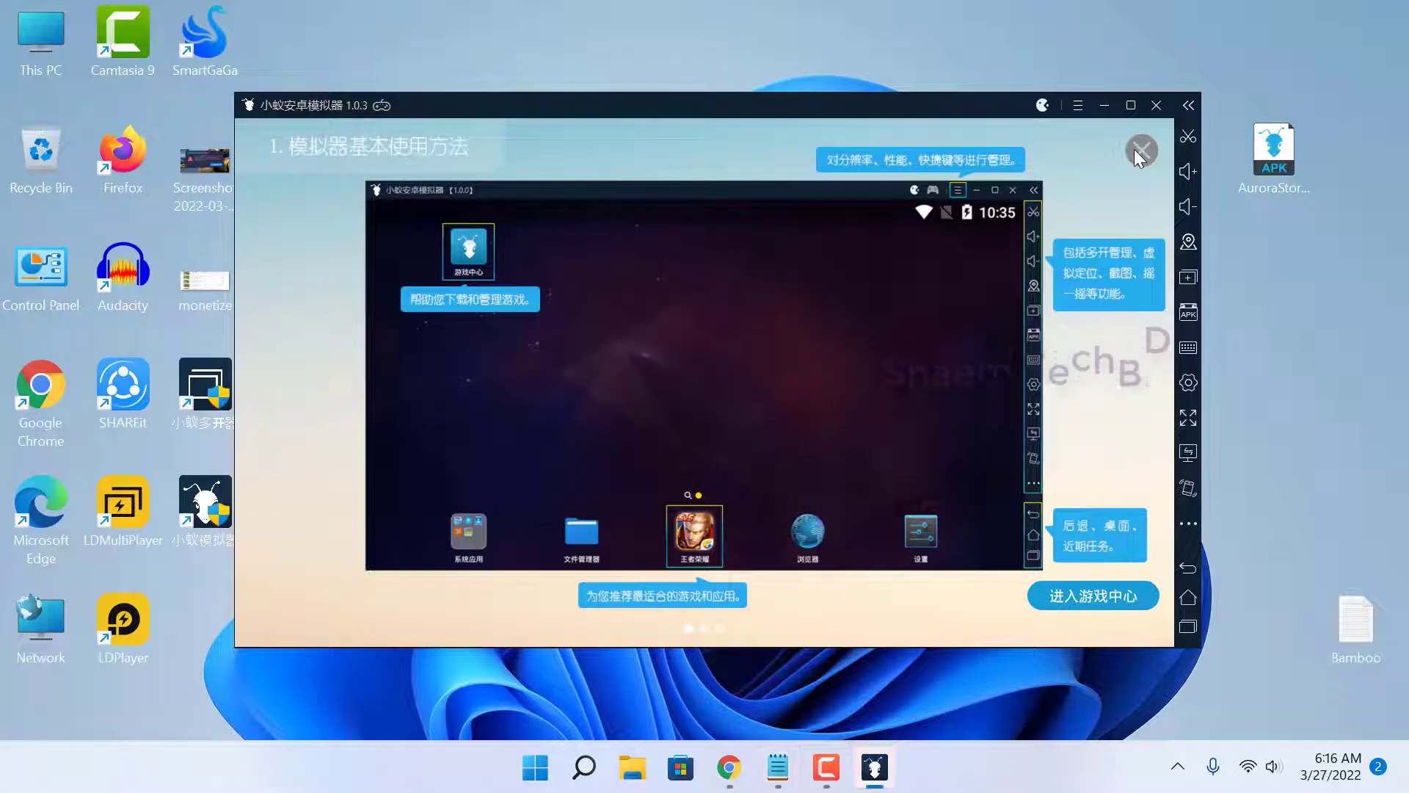
Step: Set the interface language to English in 高级设置, save, and restart the emulator
click(1134, 150)
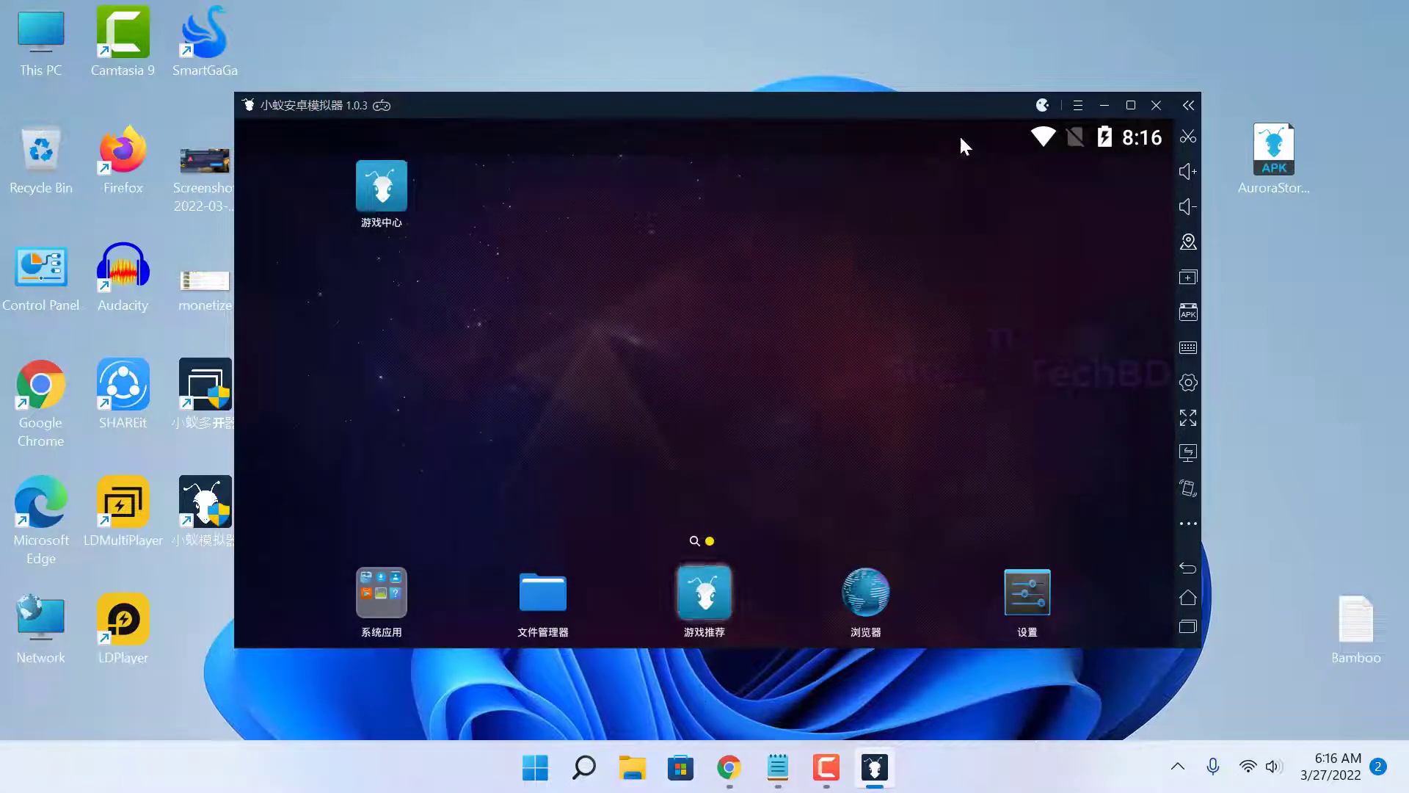
click(1077, 106)
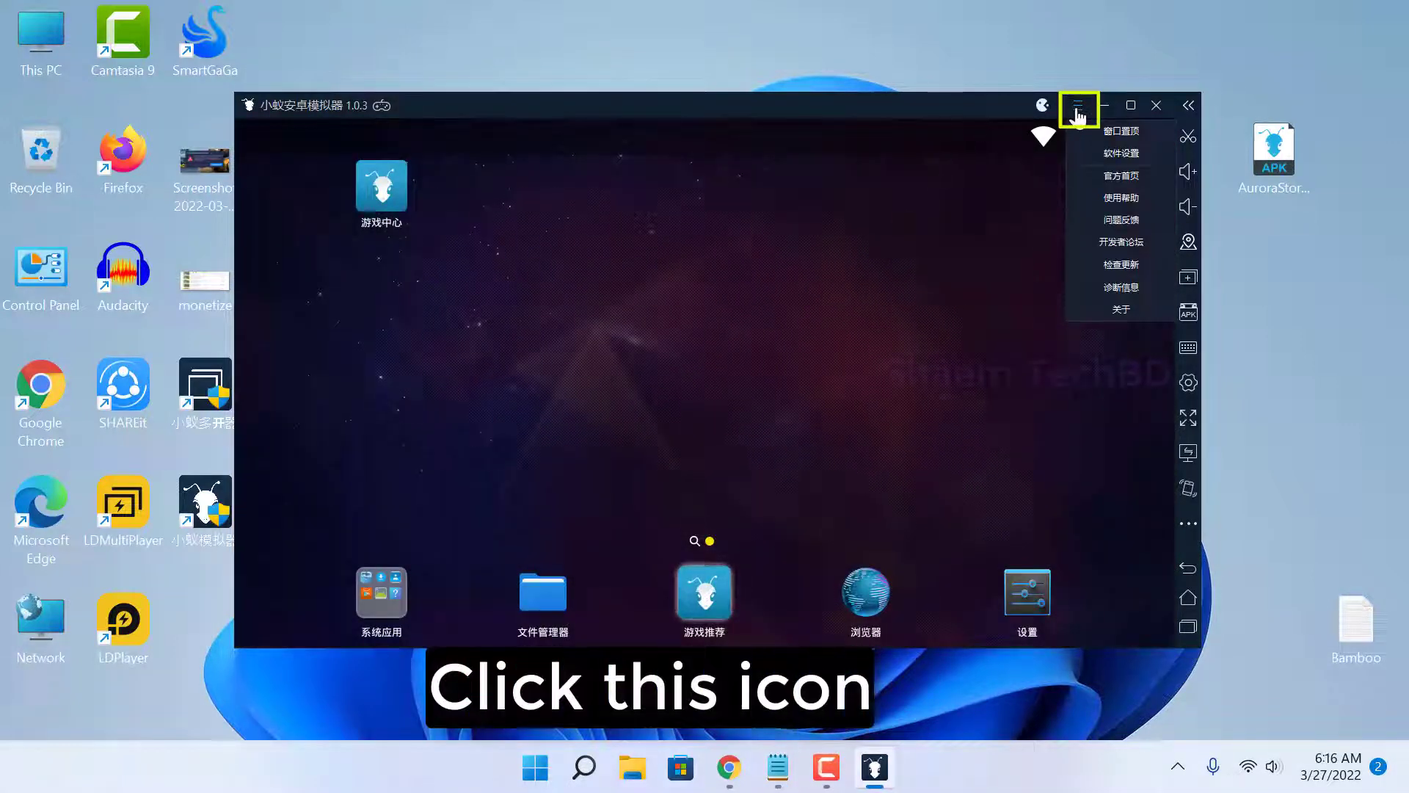
click(1101, 153)
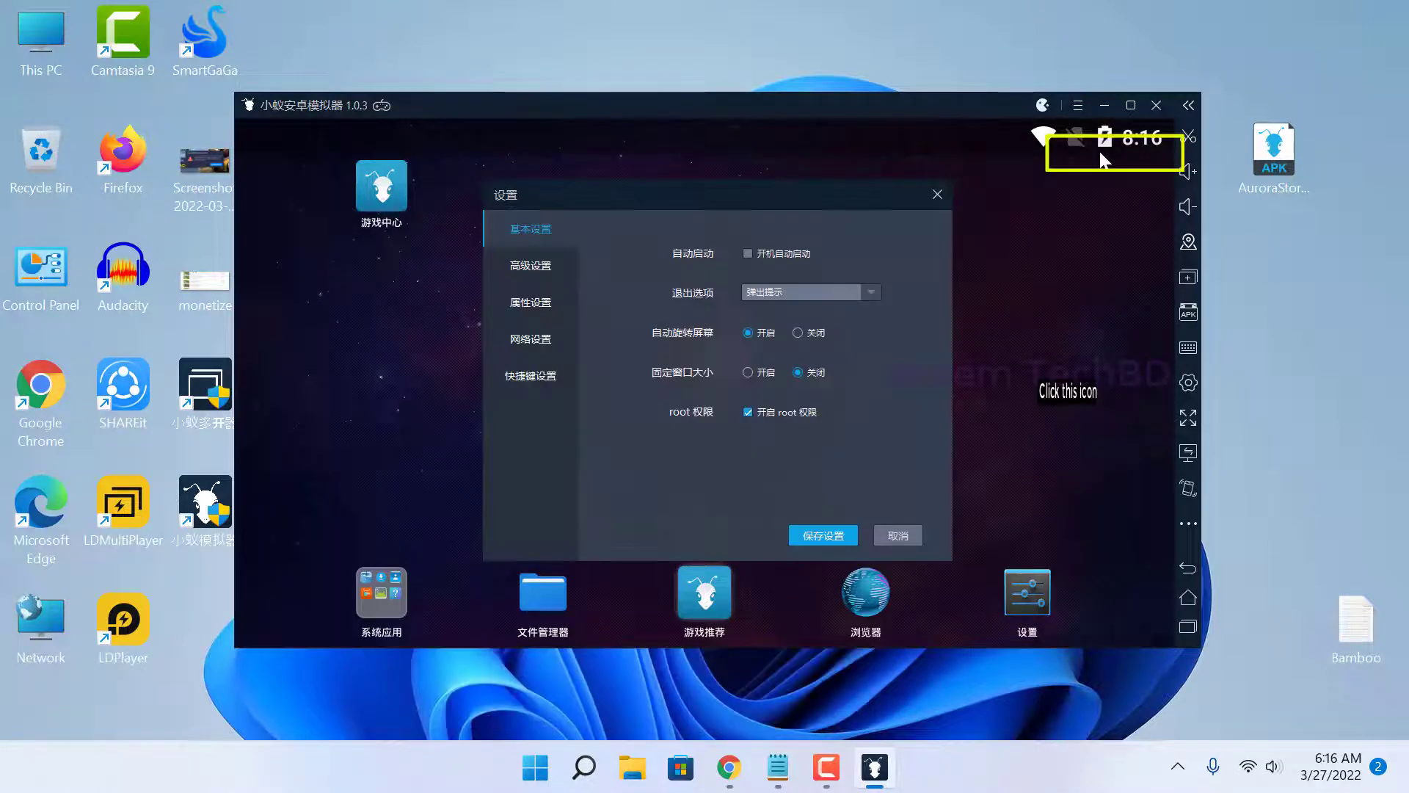
click(519, 272)
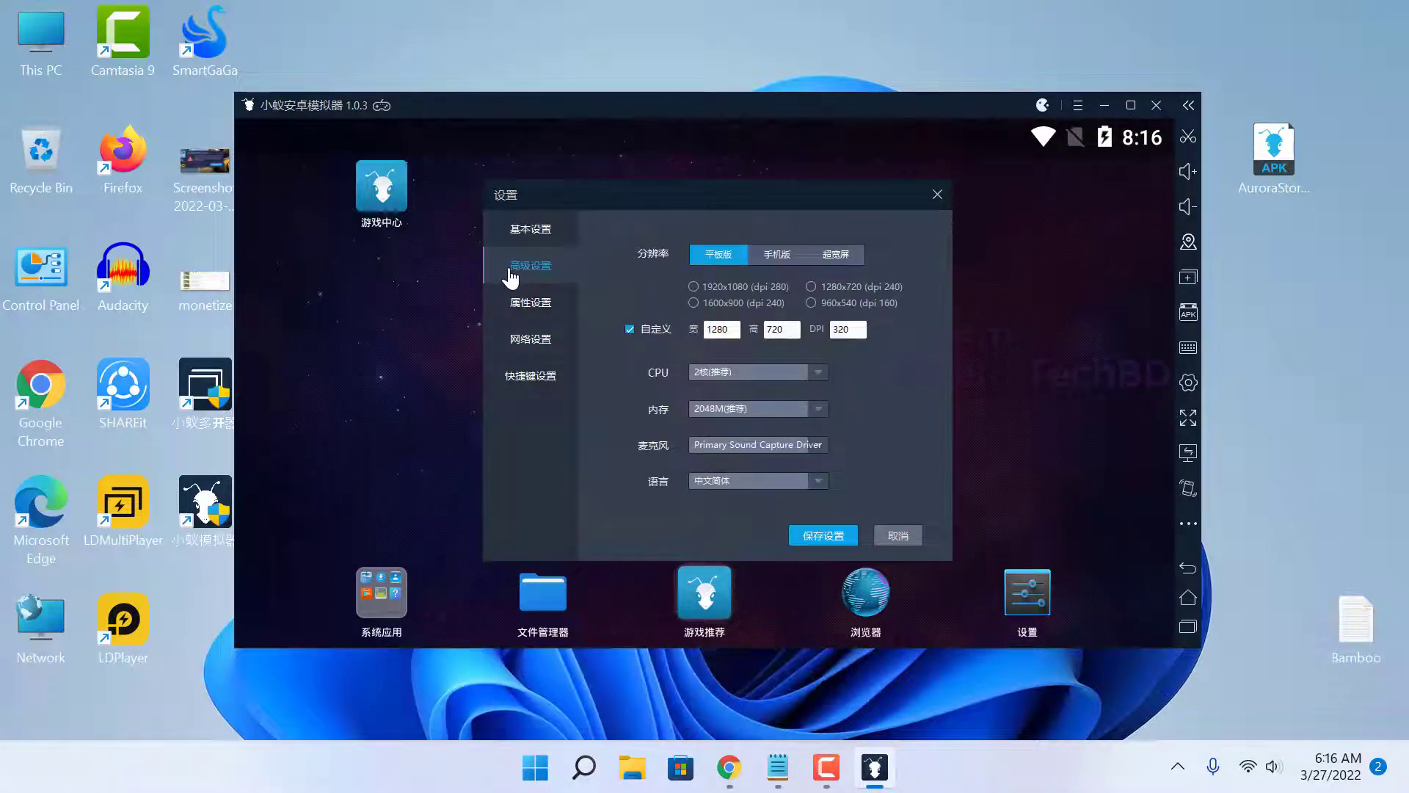
click(819, 481)
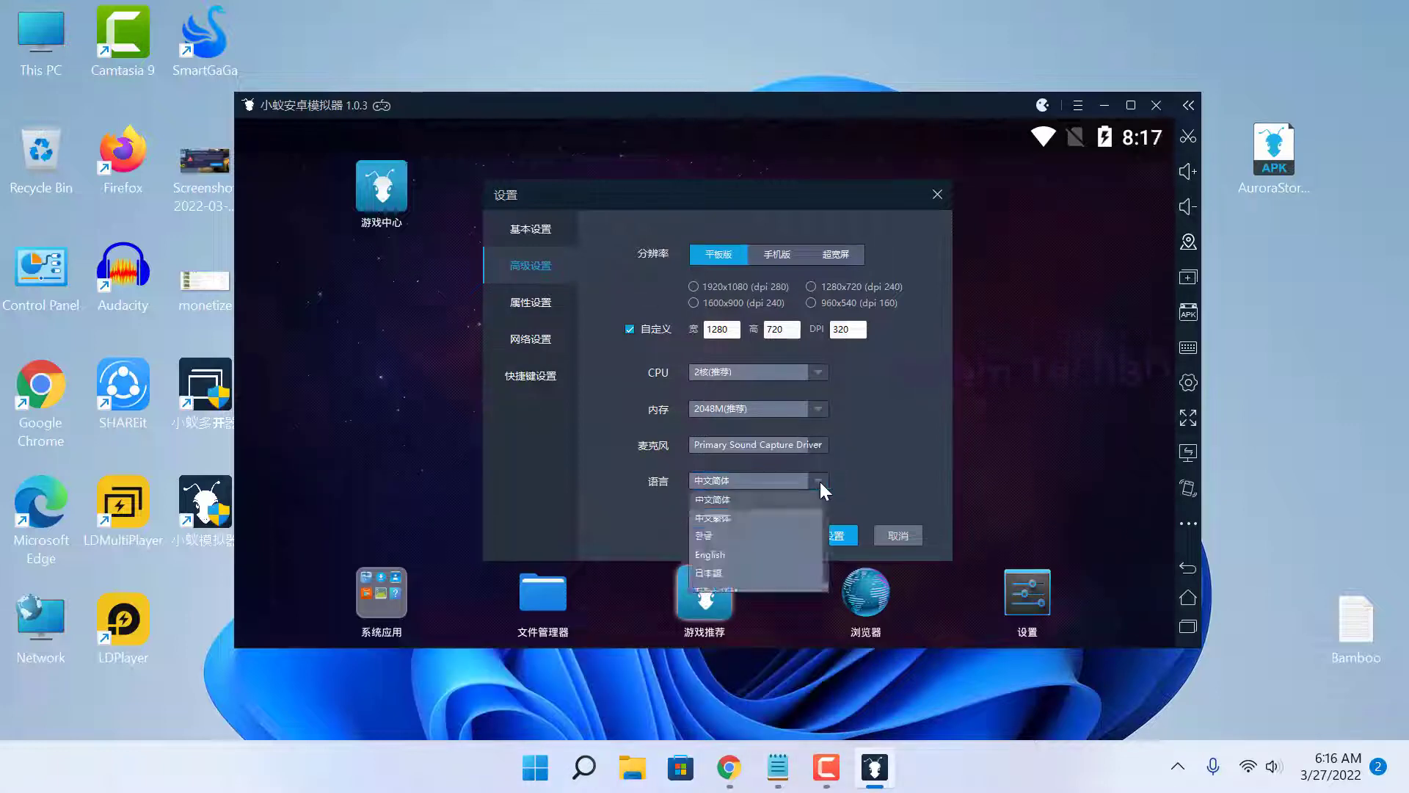
click(713, 556)
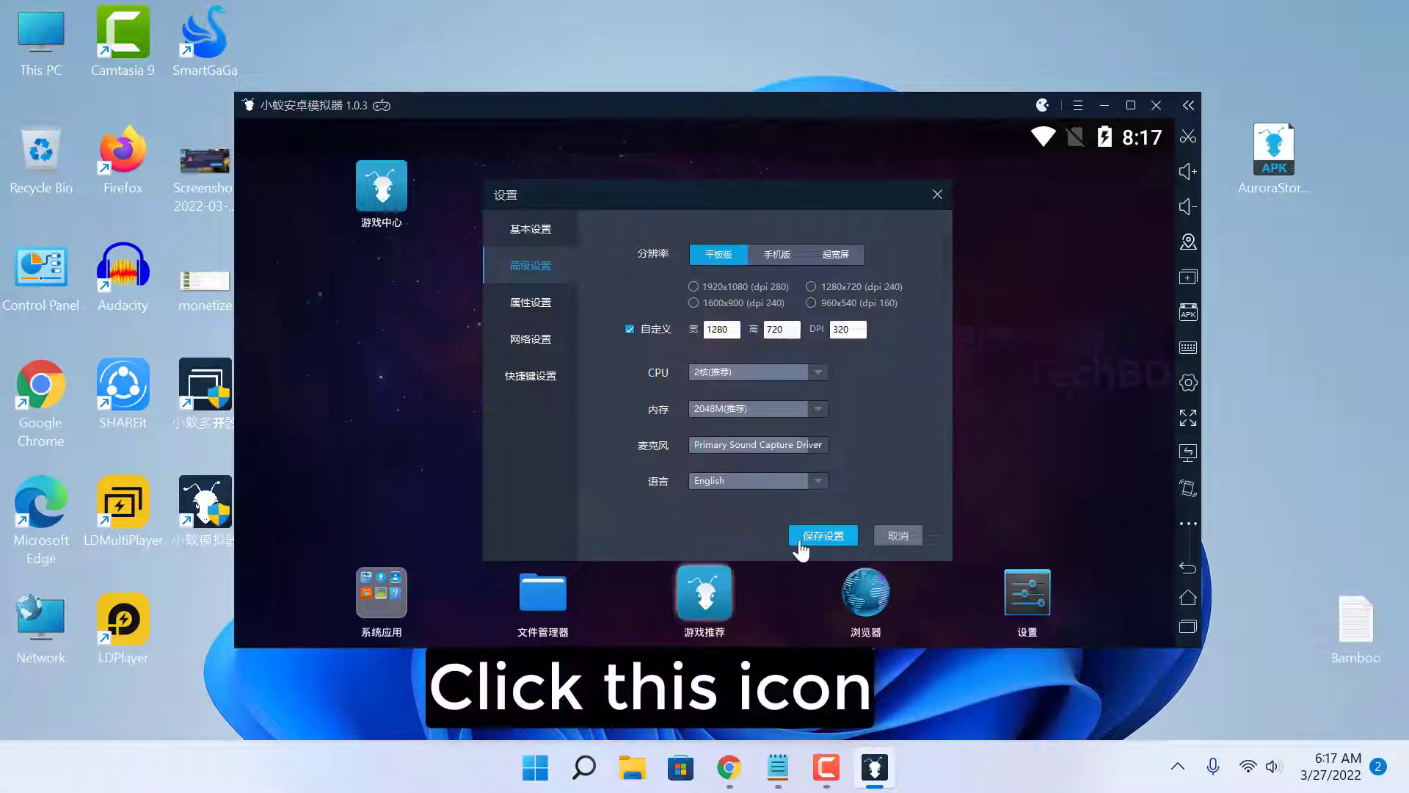
click(822, 536)
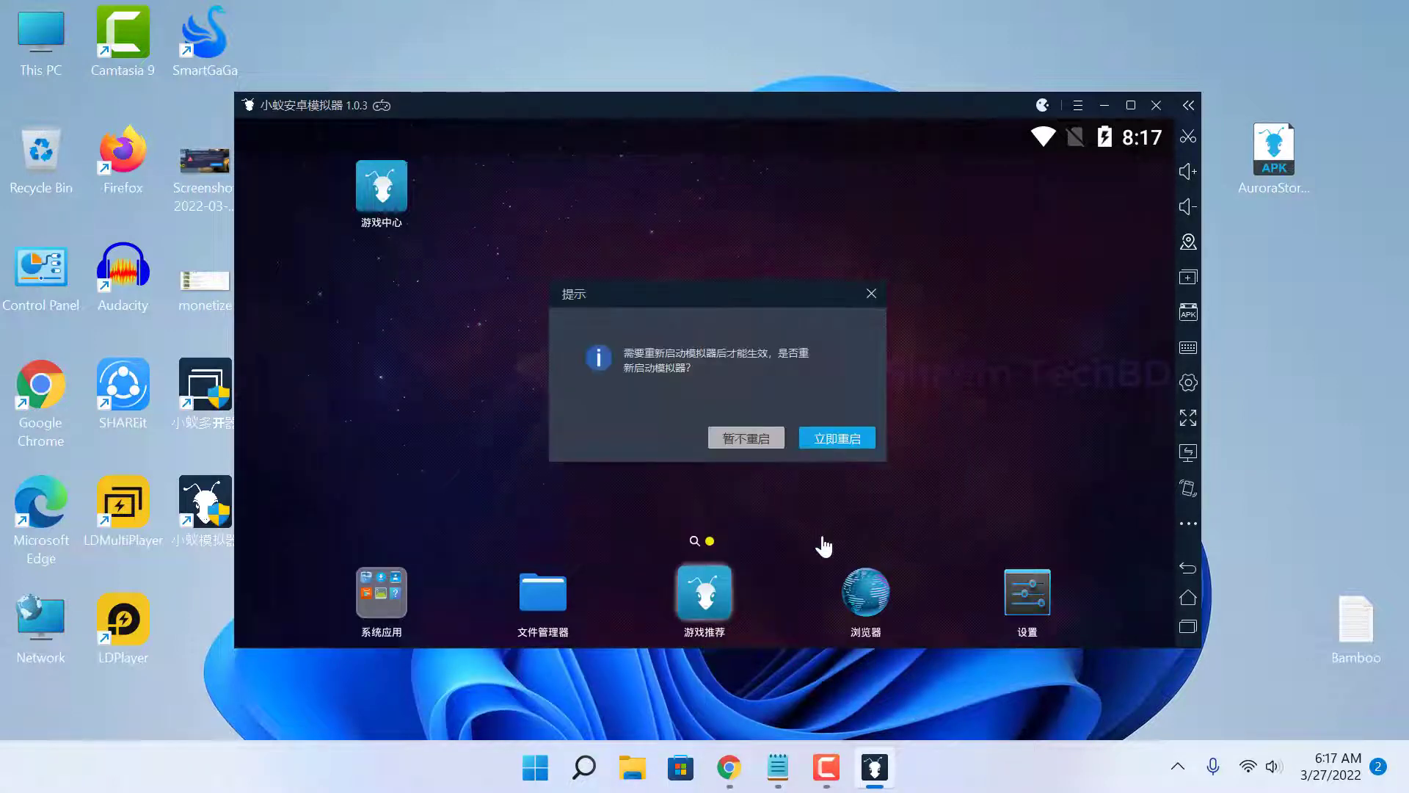
click(850, 443)
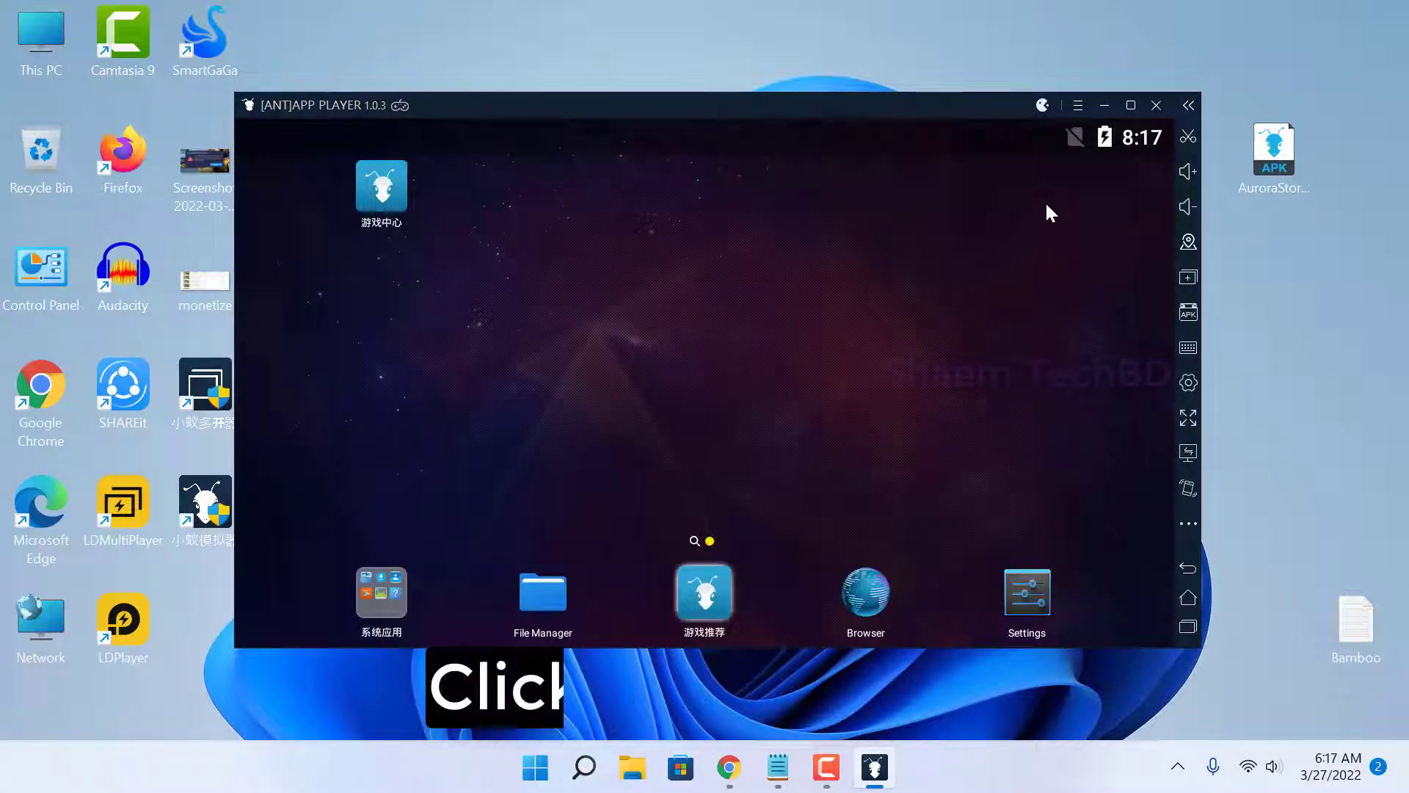
Step: Set Mobile 540x960 (dpi 240) resolution, 1 CPU core and 1024M RAM, save, and restart
click(1079, 107)
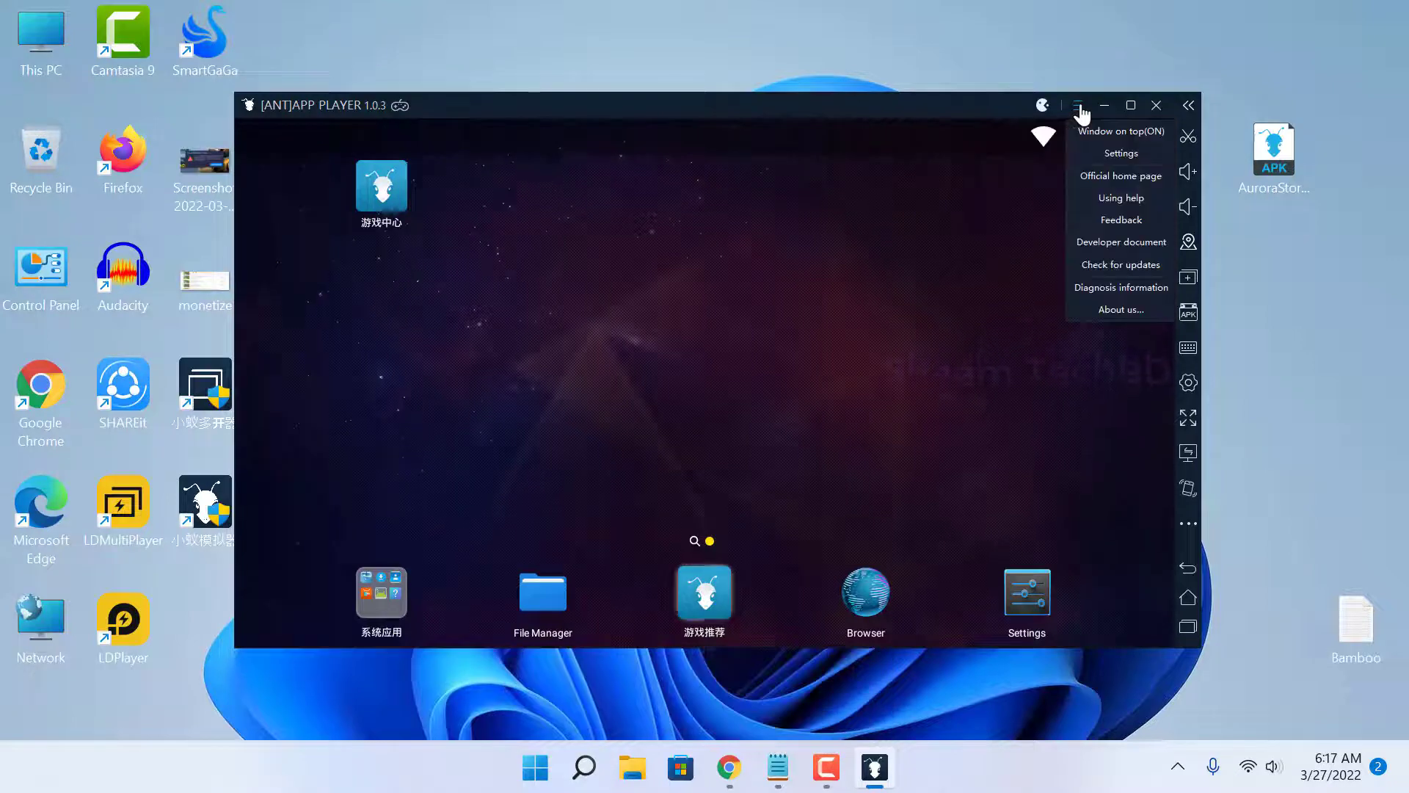
click(1122, 155)
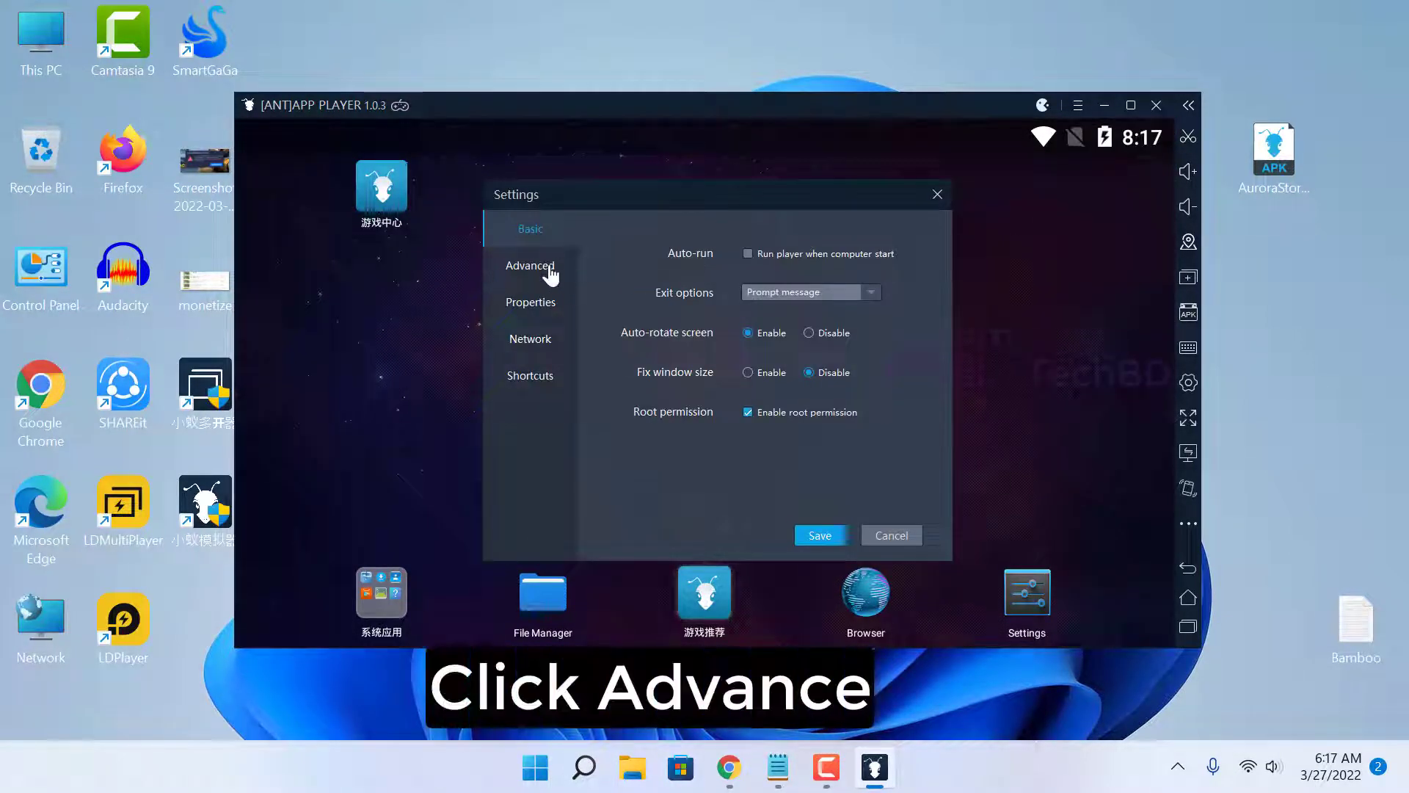
click(550, 274)
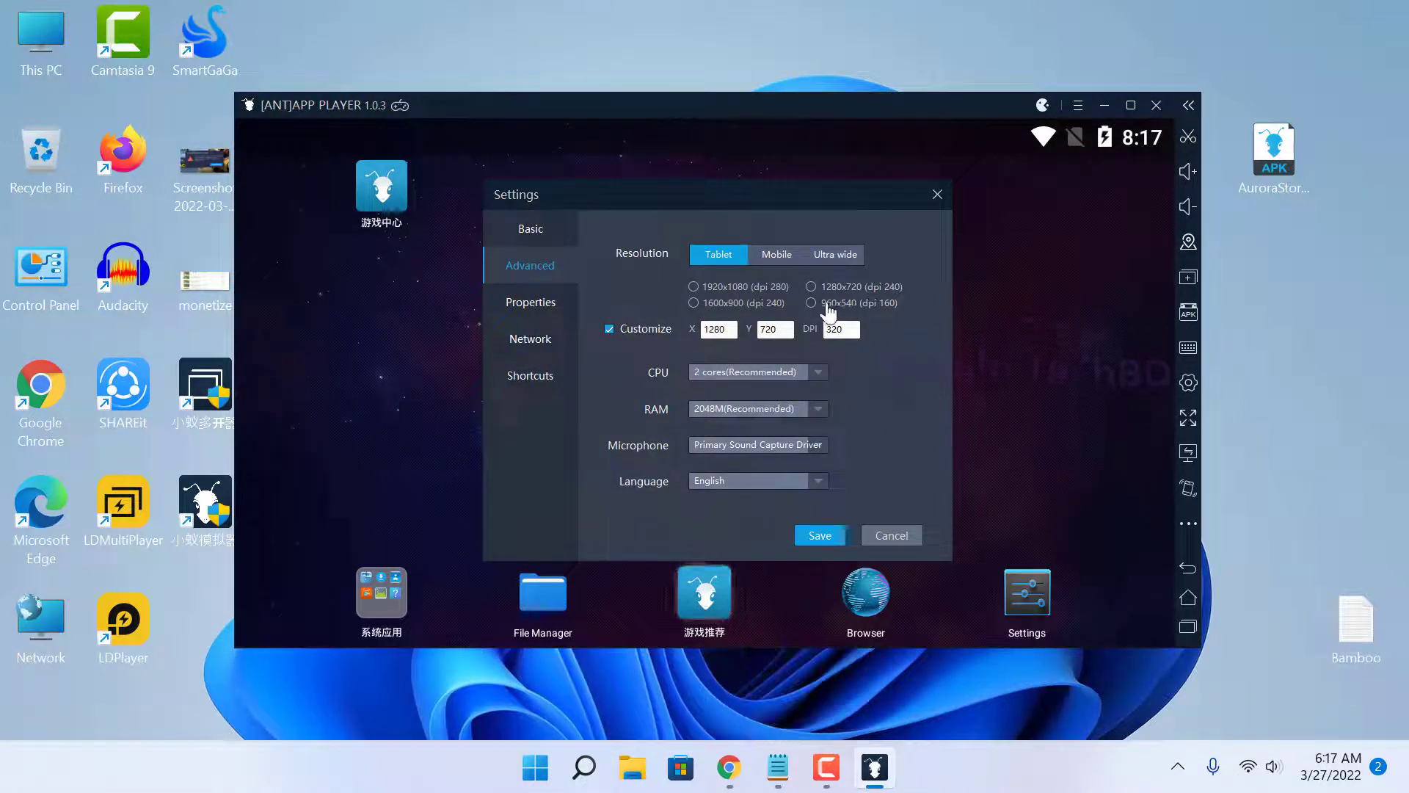
click(779, 257)
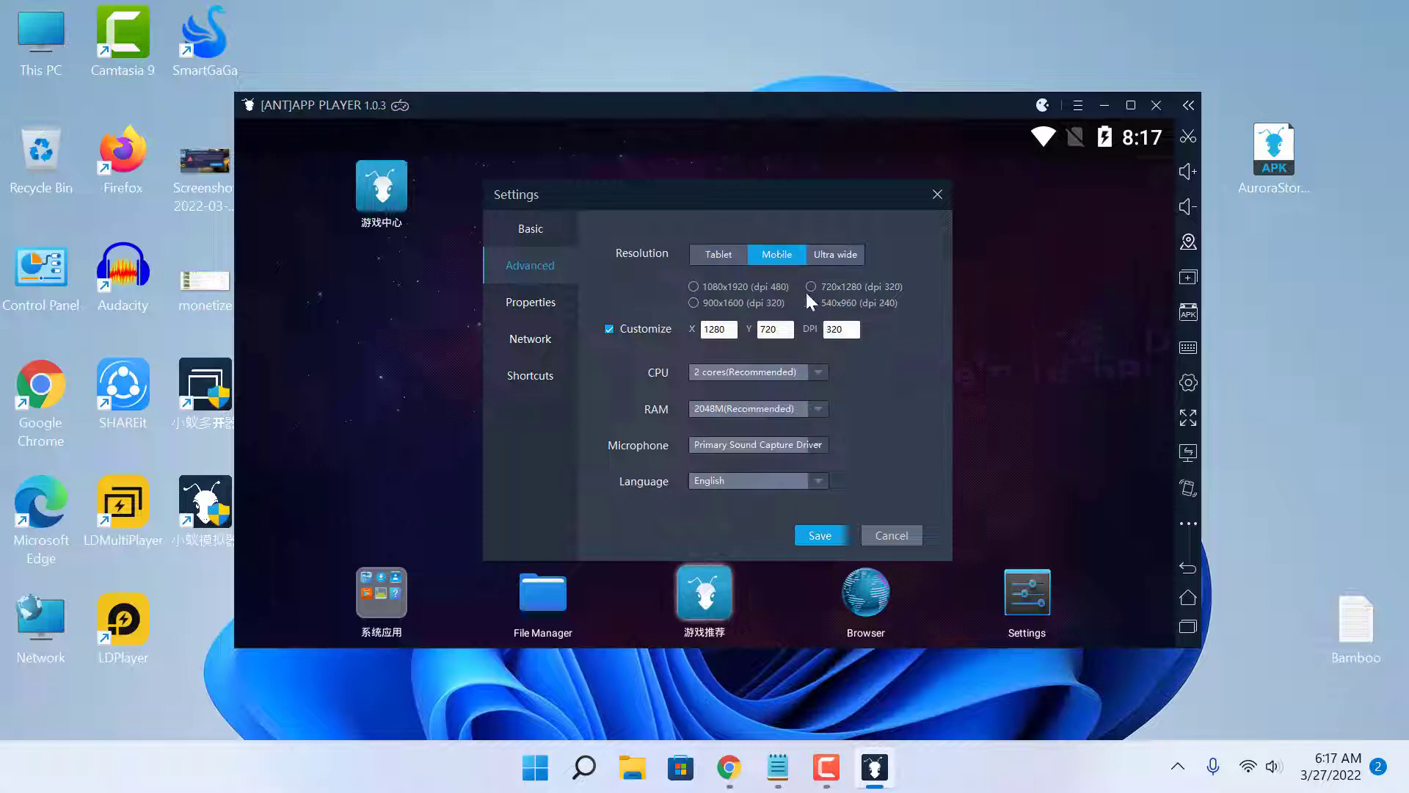
click(867, 304)
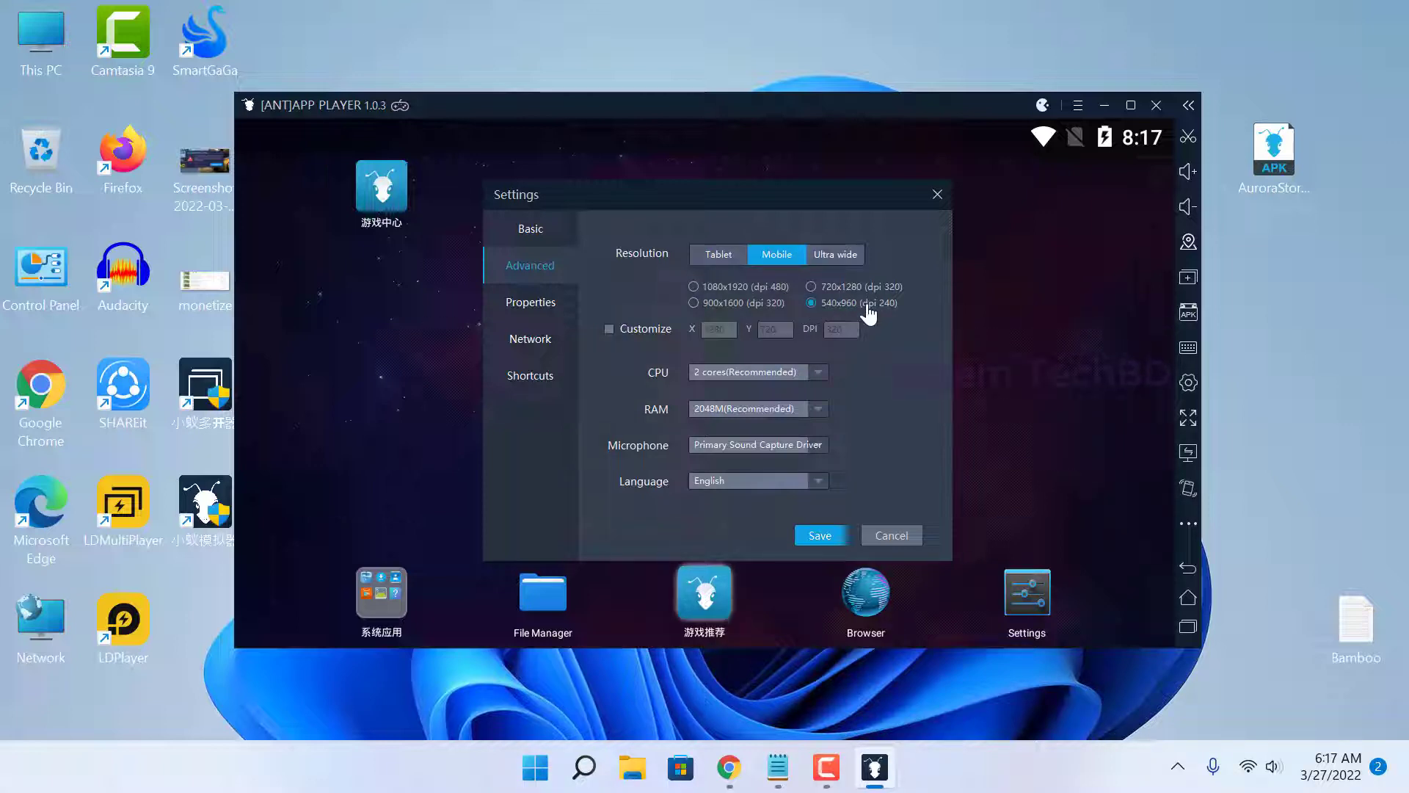
click(818, 371)
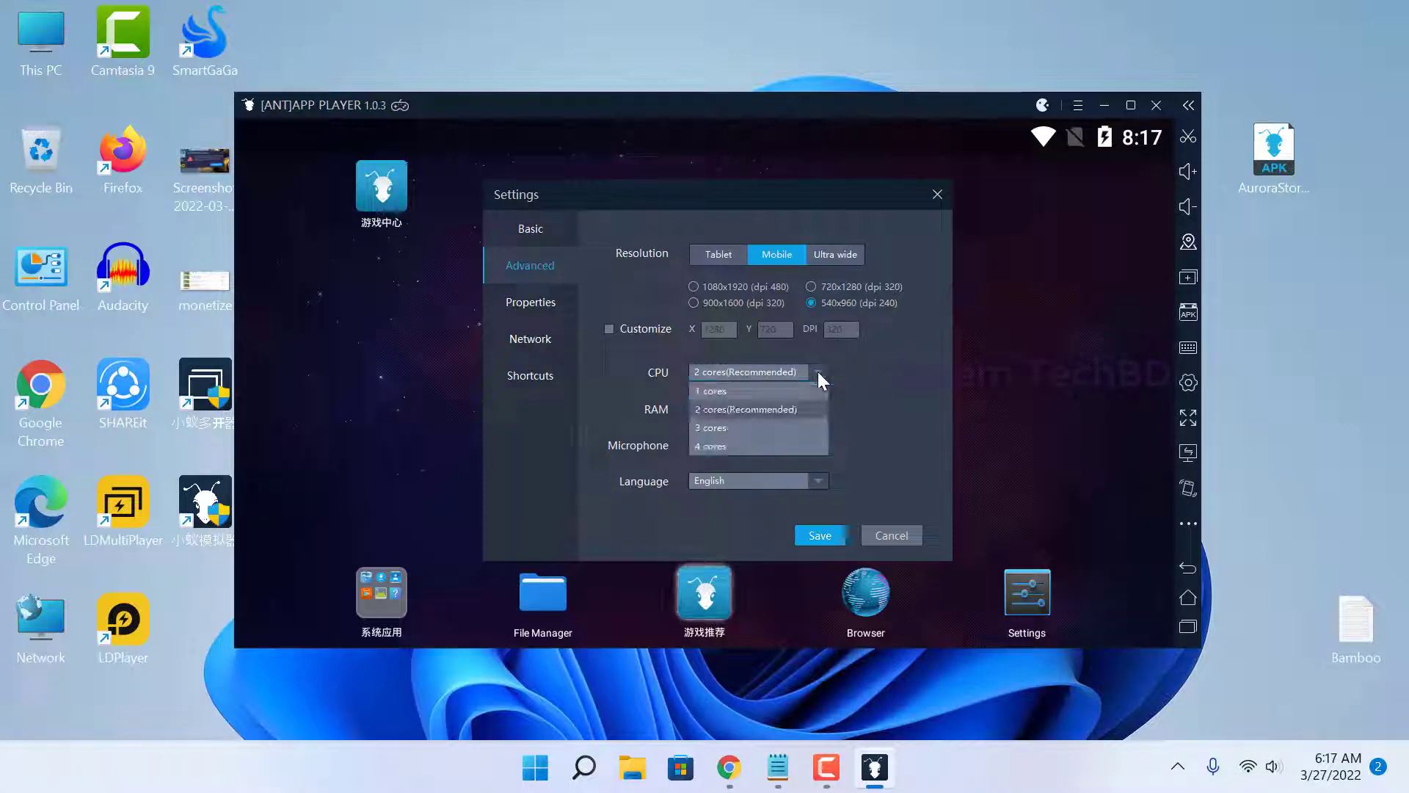
click(724, 389)
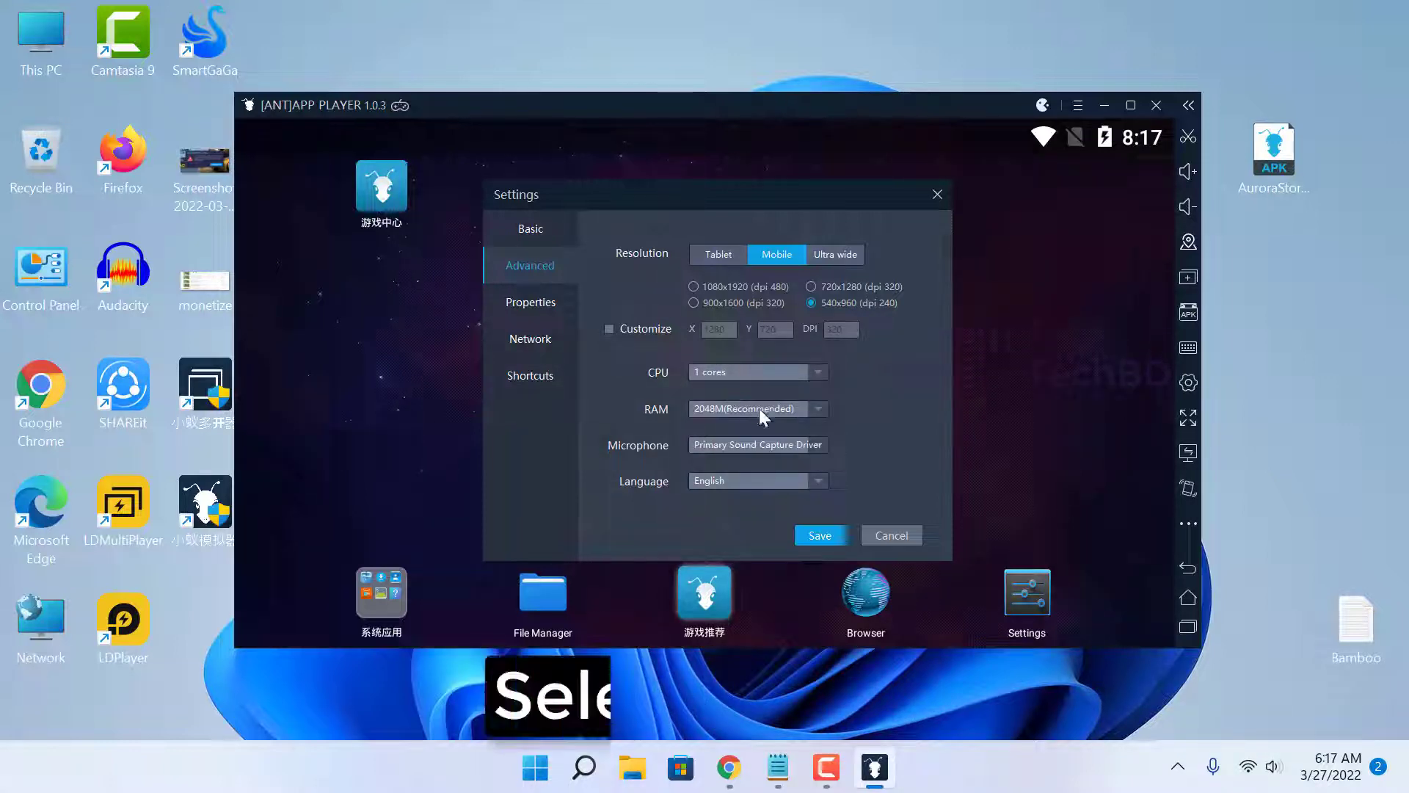
click(813, 406)
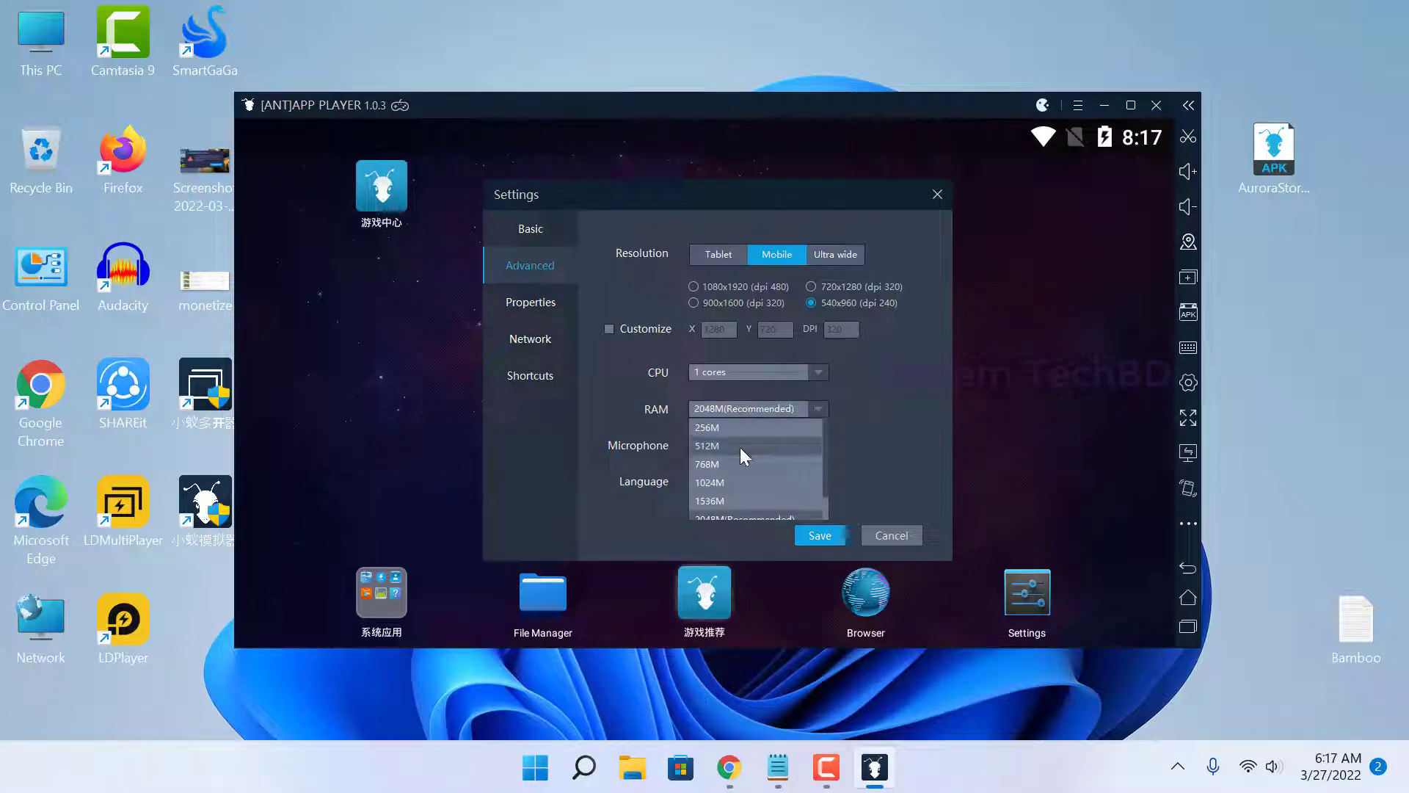
click(728, 481)
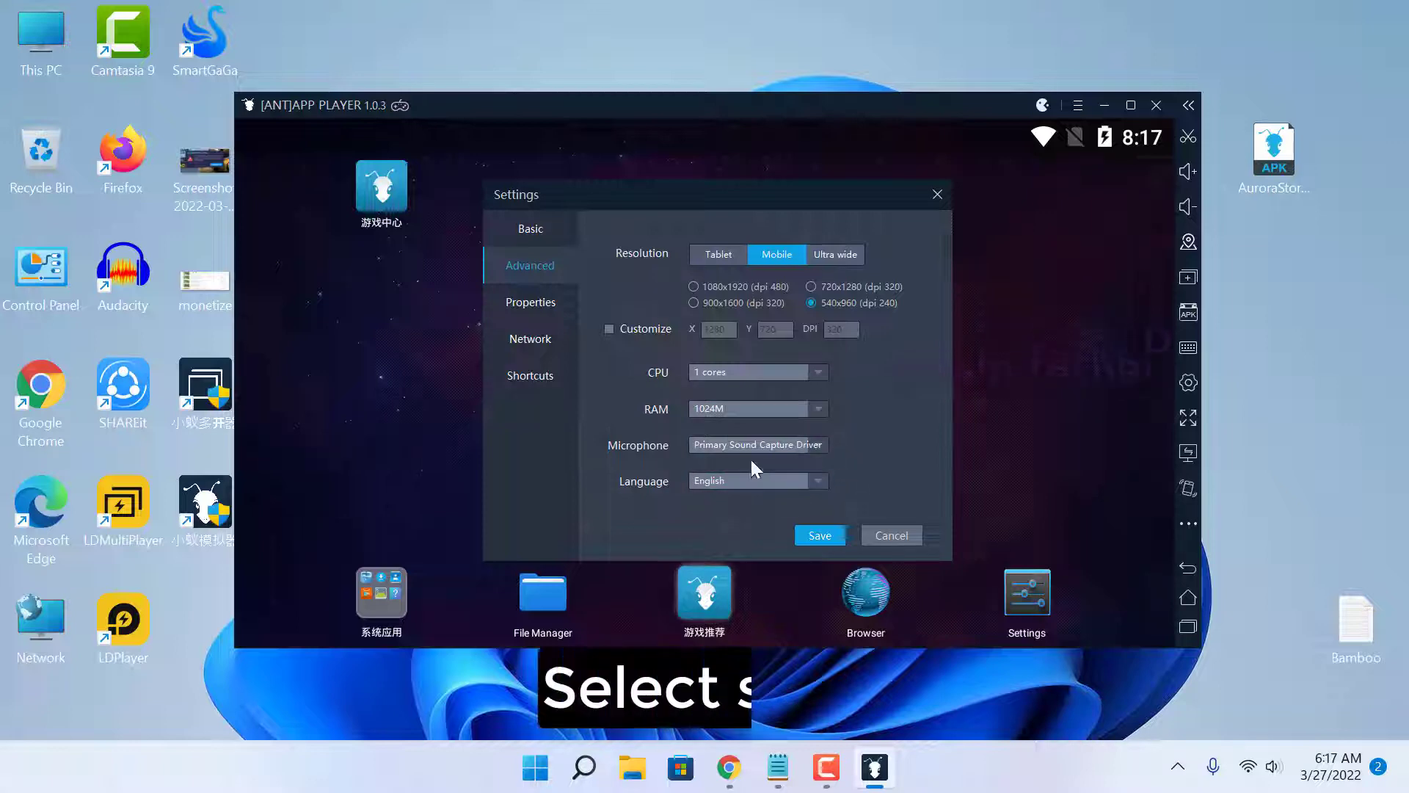
click(830, 539)
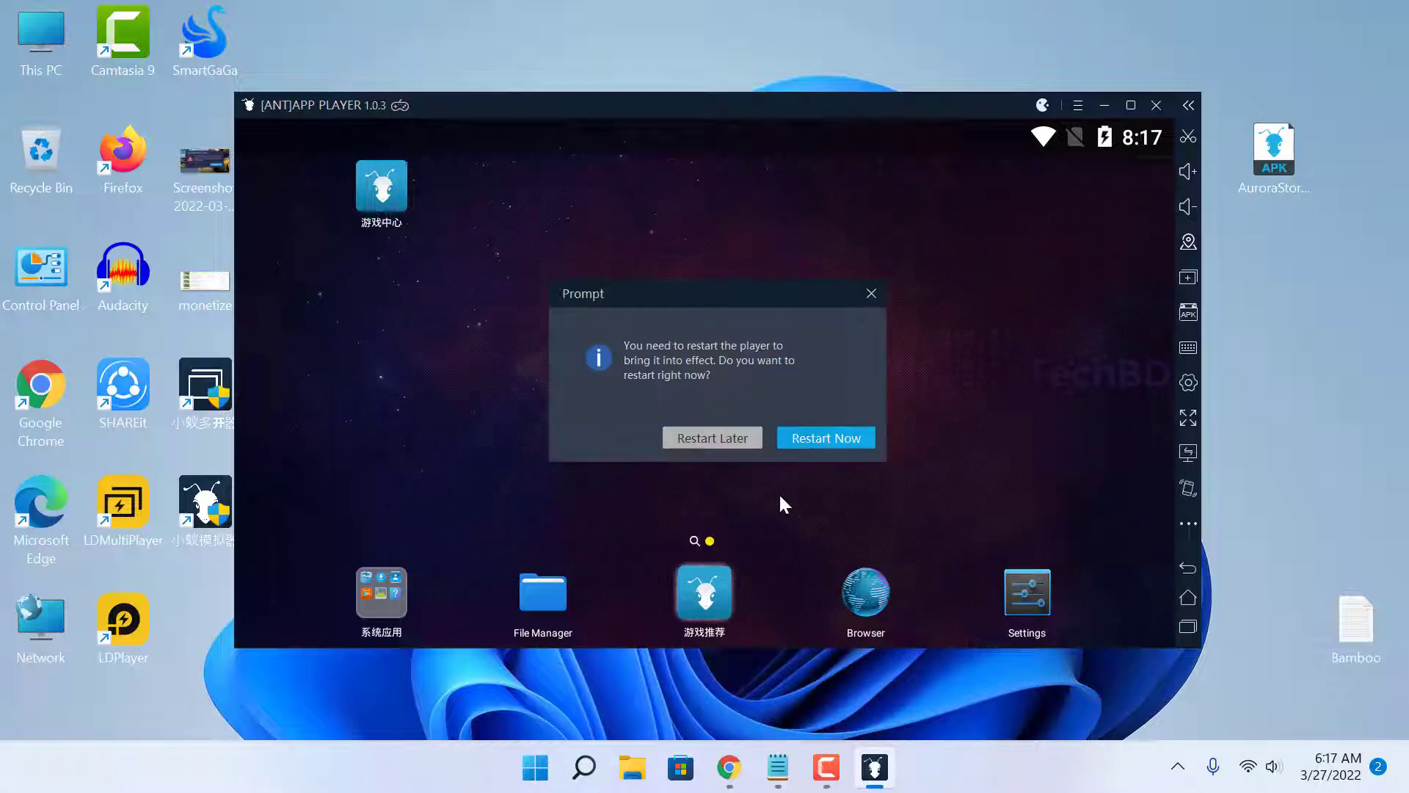
click(824, 440)
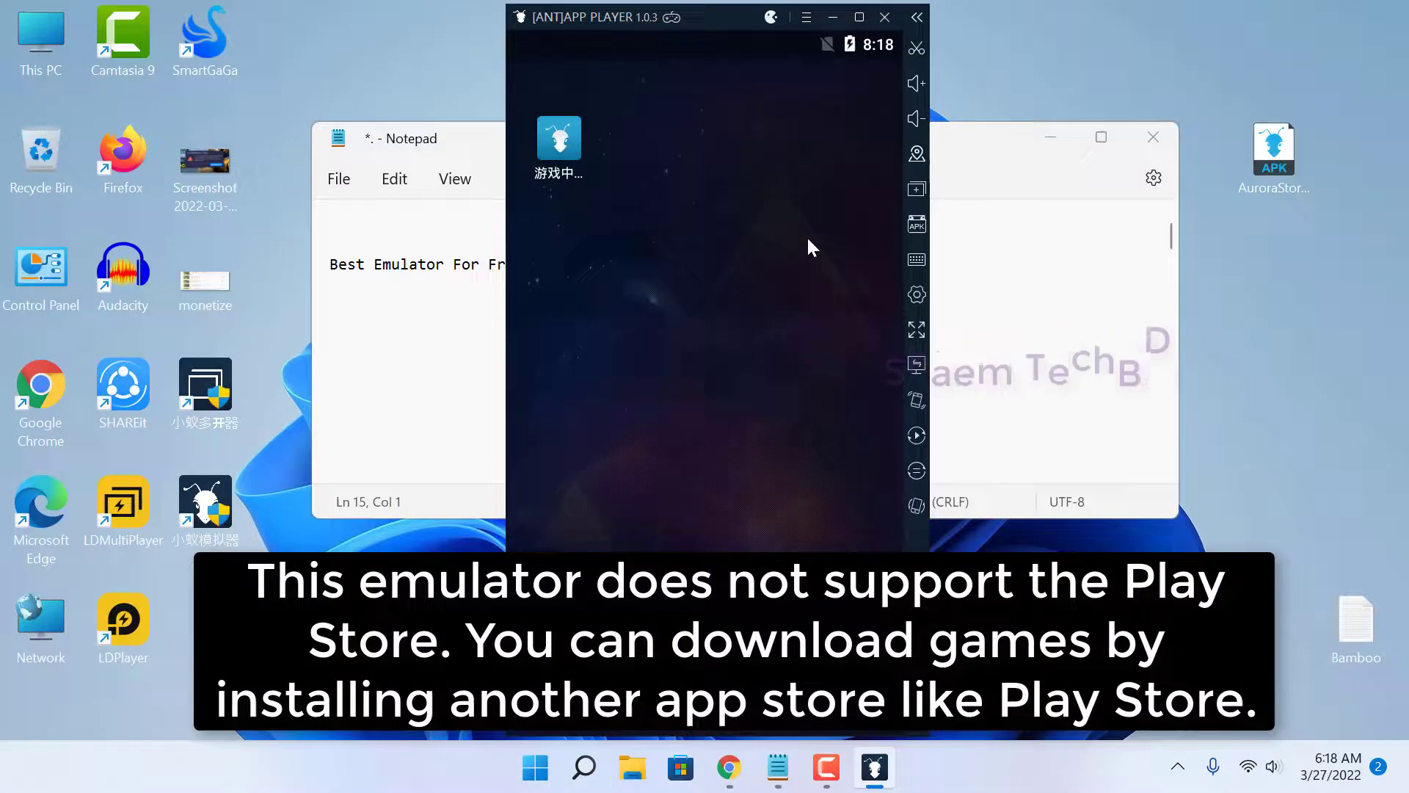
click(806, 21)
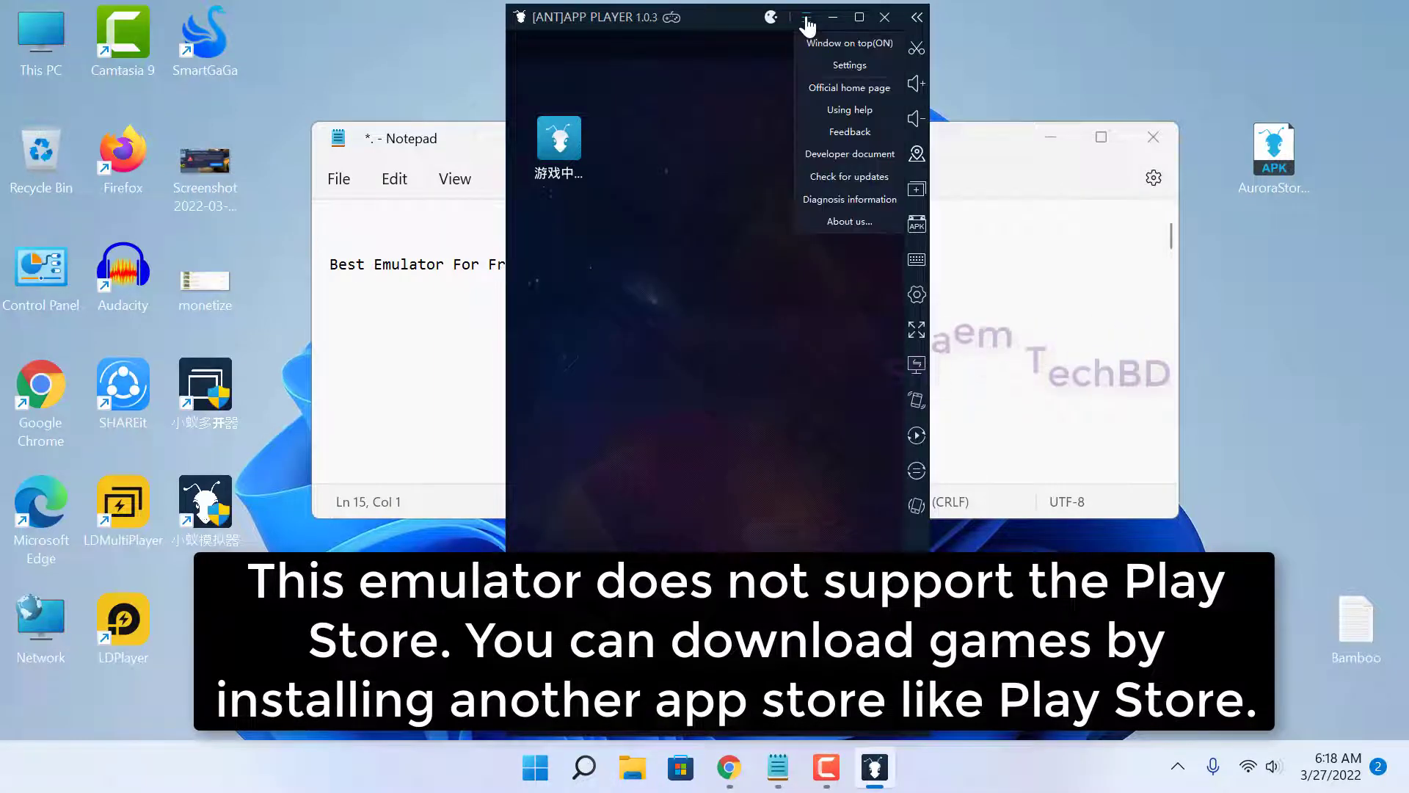
click(813, 66)
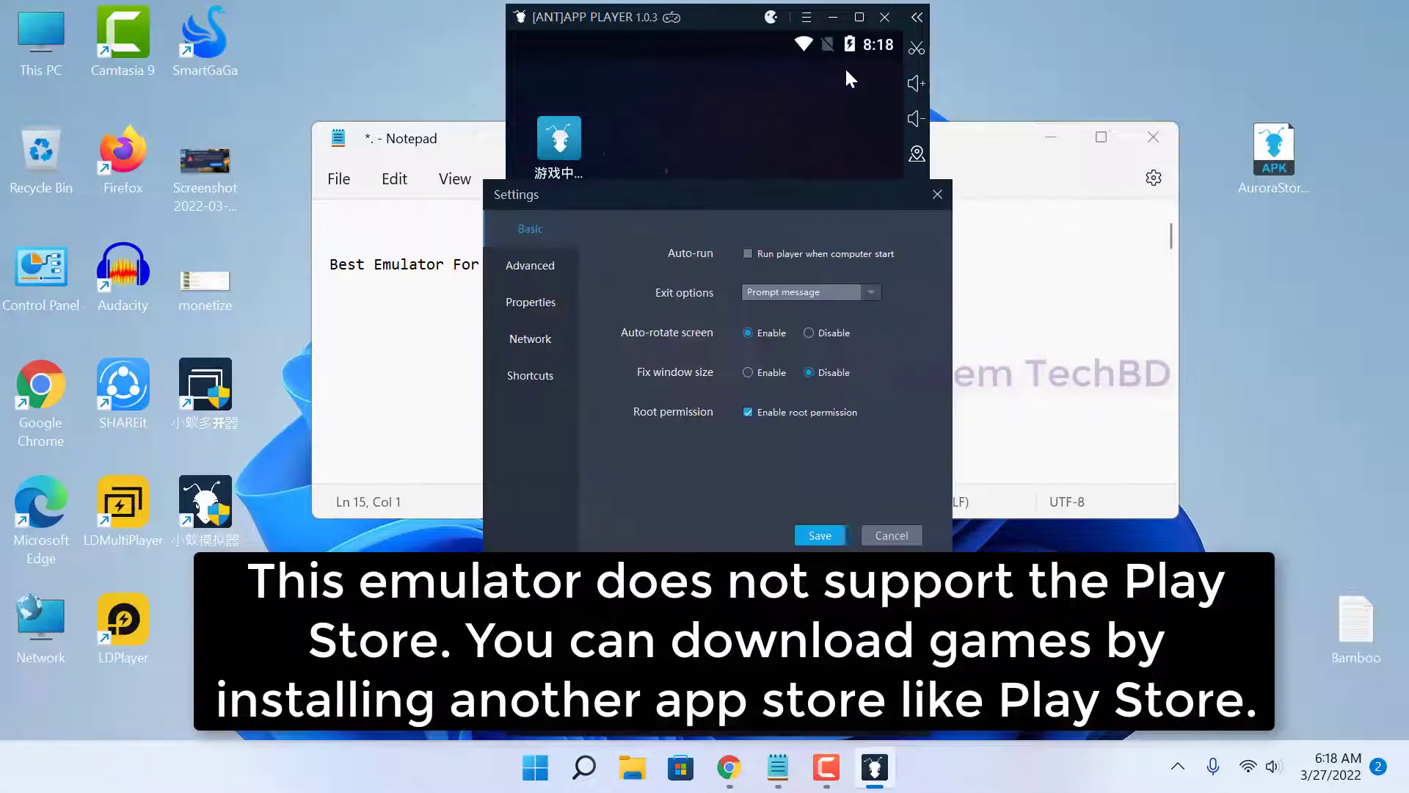
click(530, 309)
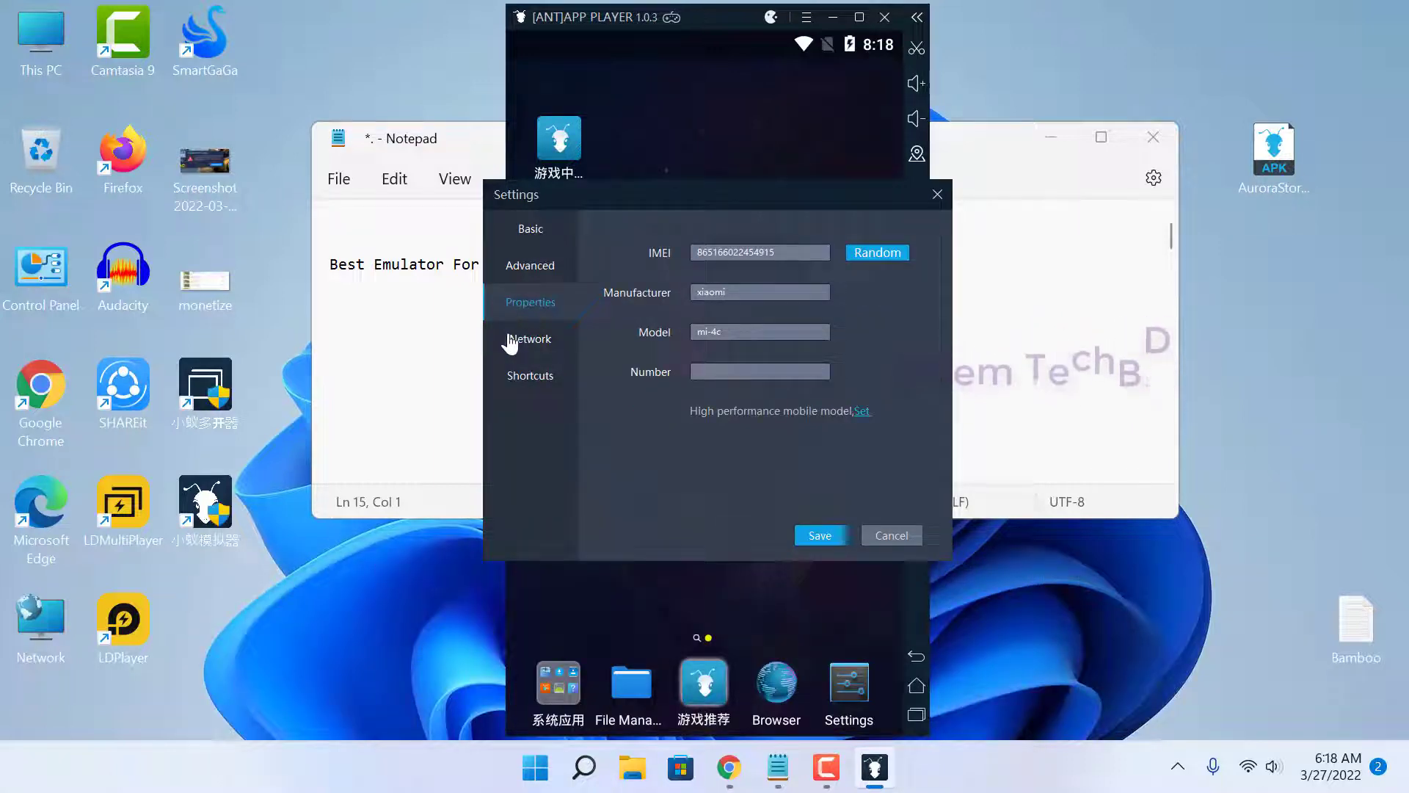
click(510, 341)
click(528, 376)
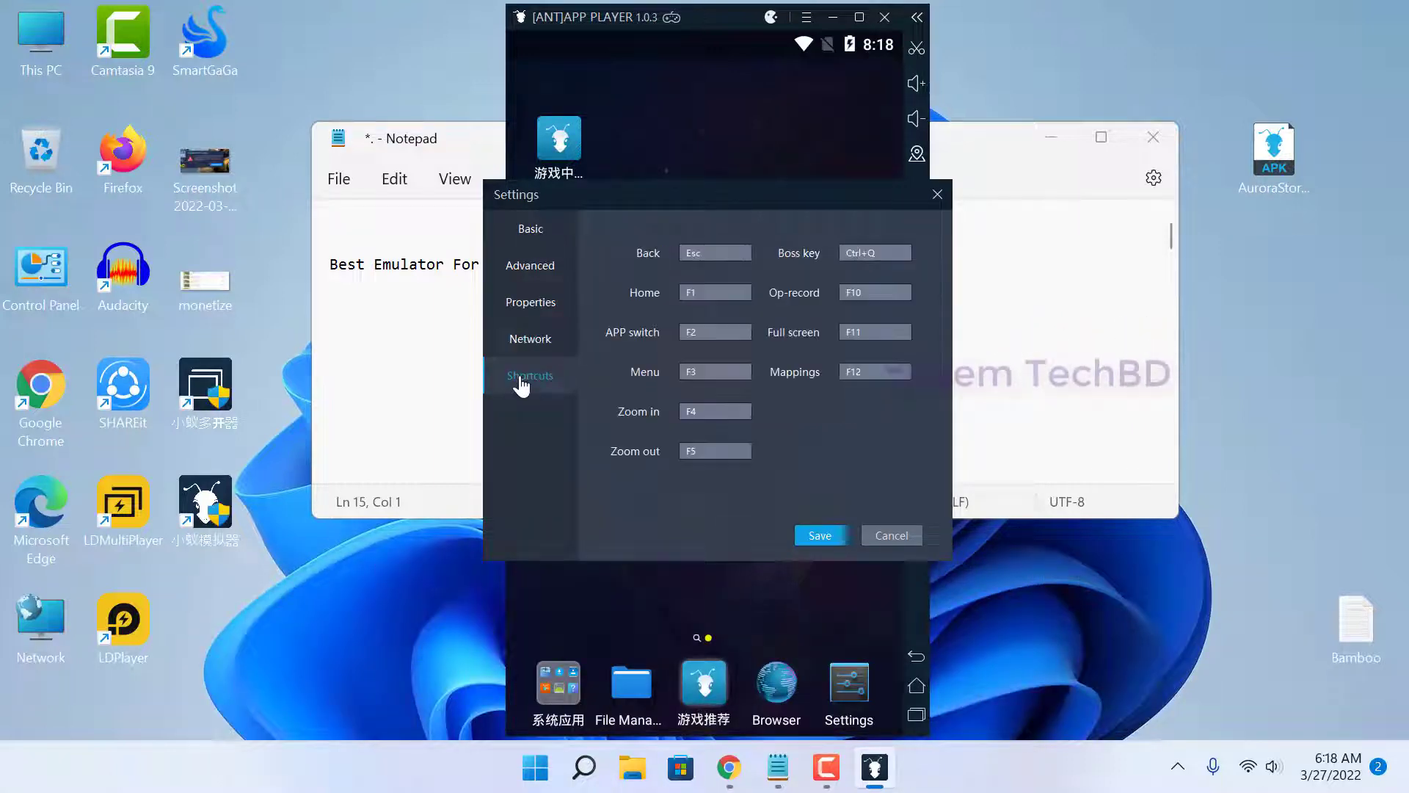
click(937, 194)
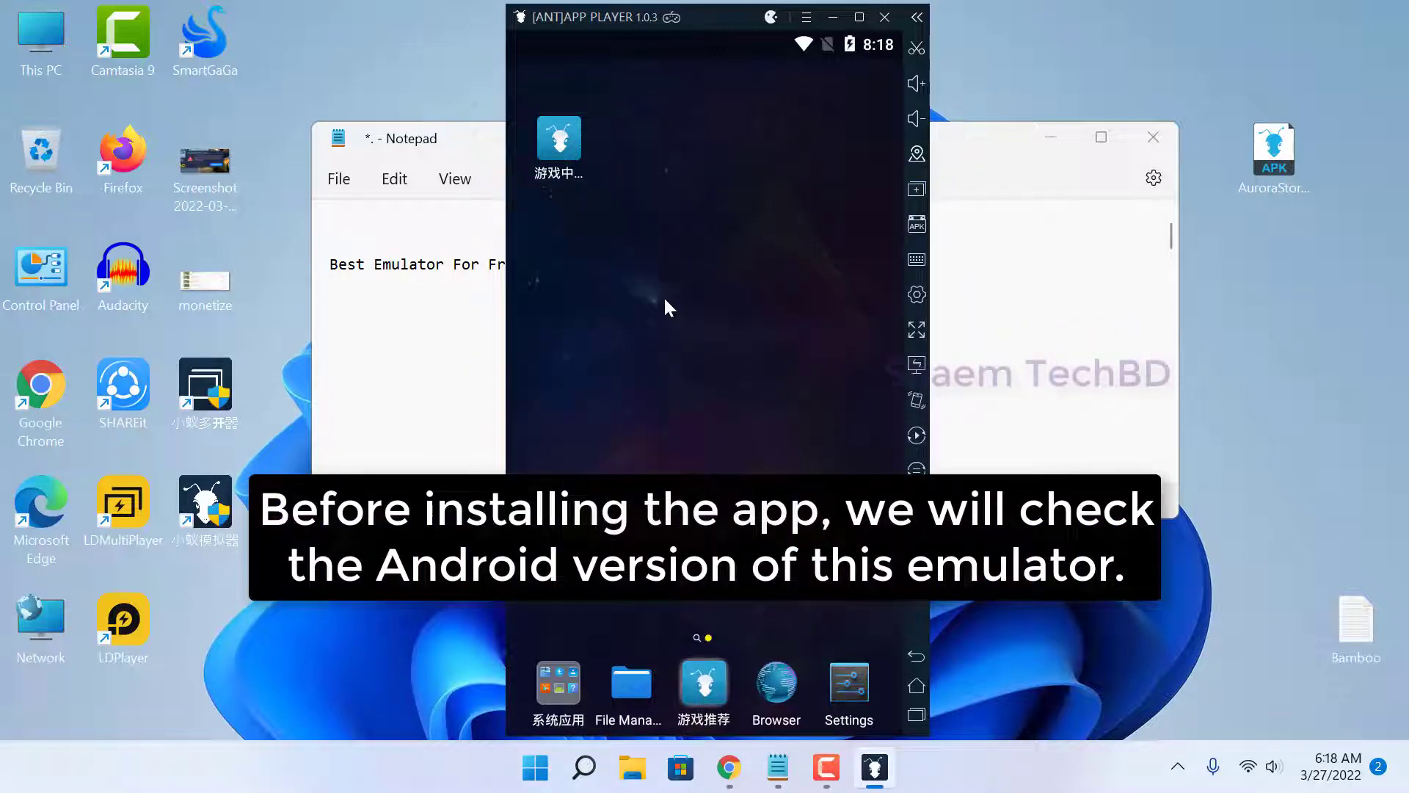
Step: Check About tablet in Android Settings: version 5.1.1 on a xiaomi mi-4c
click(848, 687)
scroll(734, 367, down, 3)
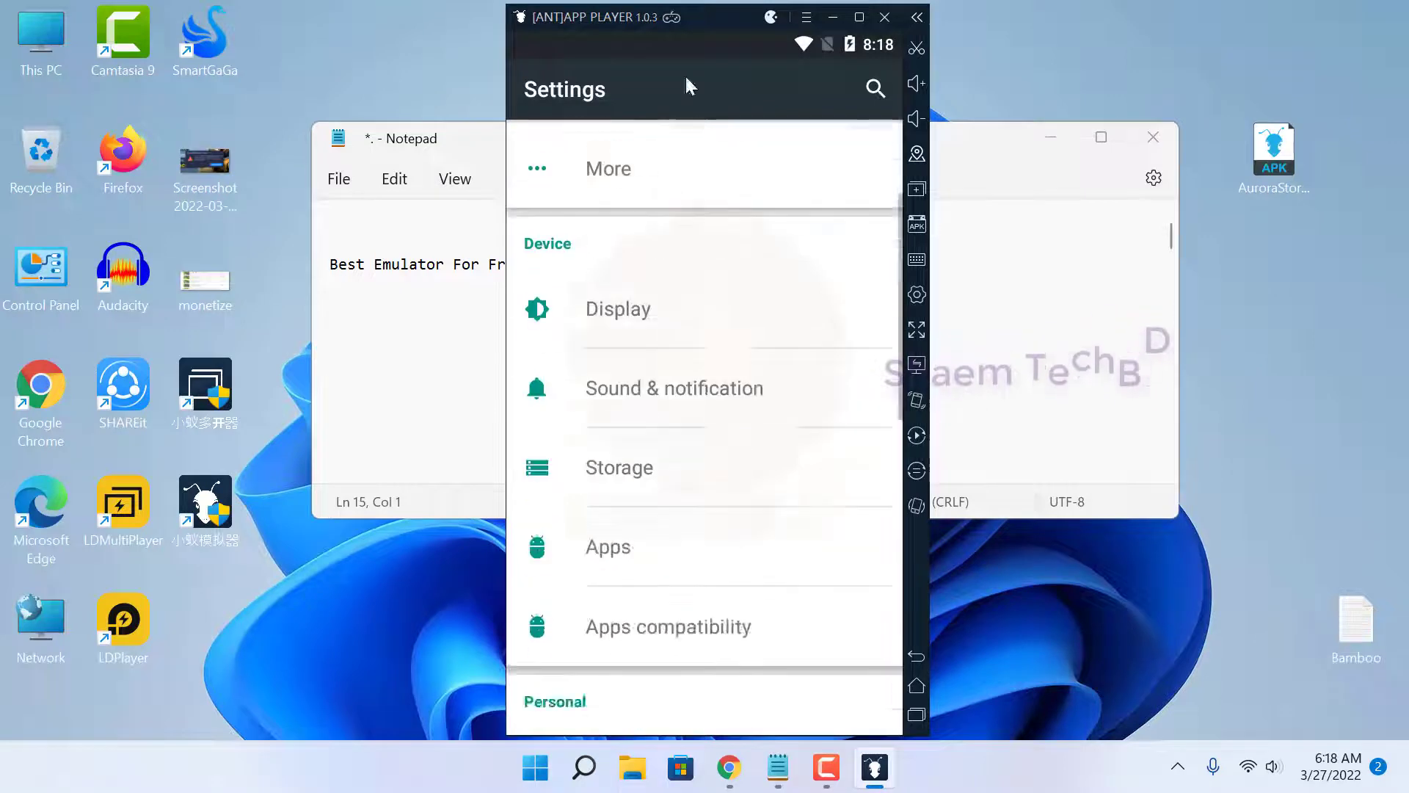
scroll(670, 487, down, 5)
drag(670, 487, 641, 97)
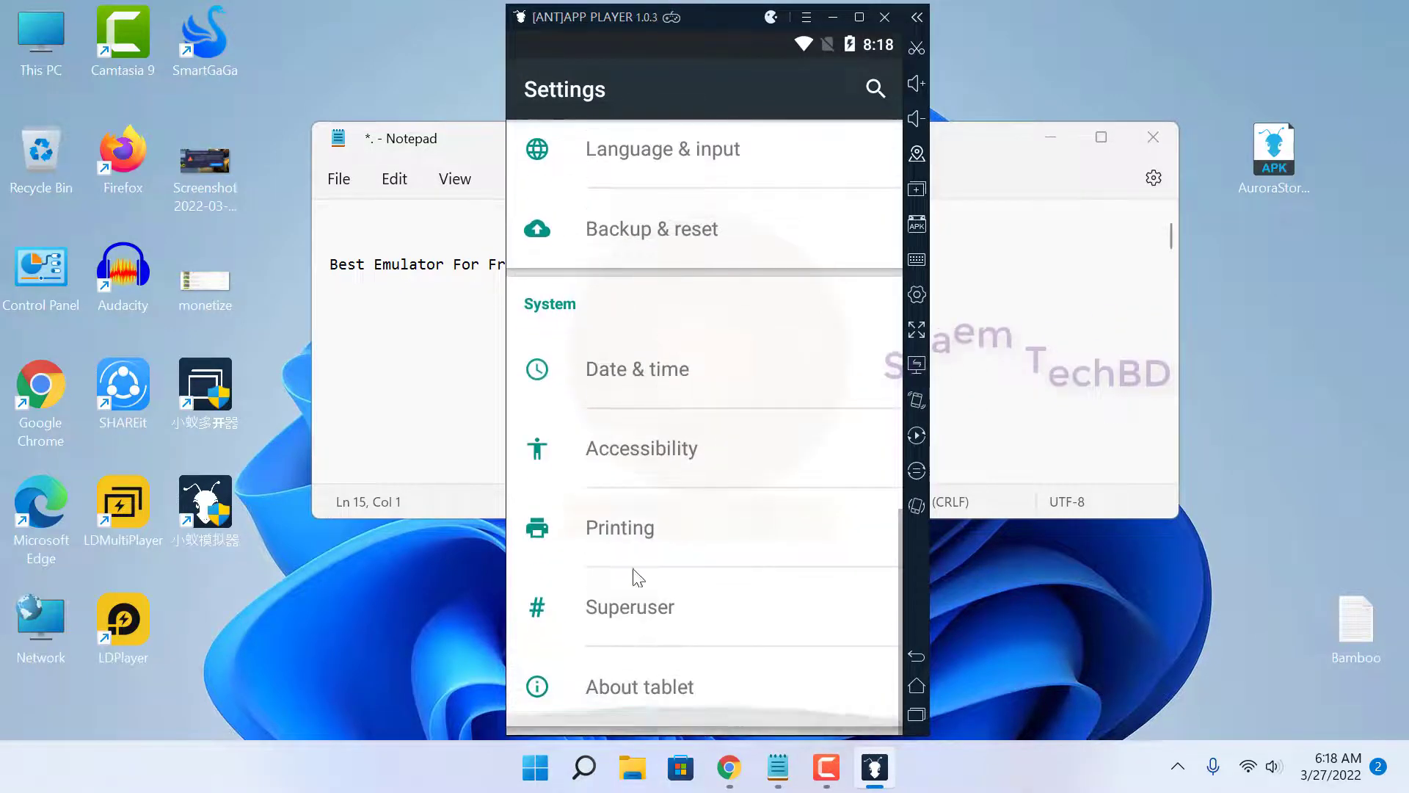
click(634, 686)
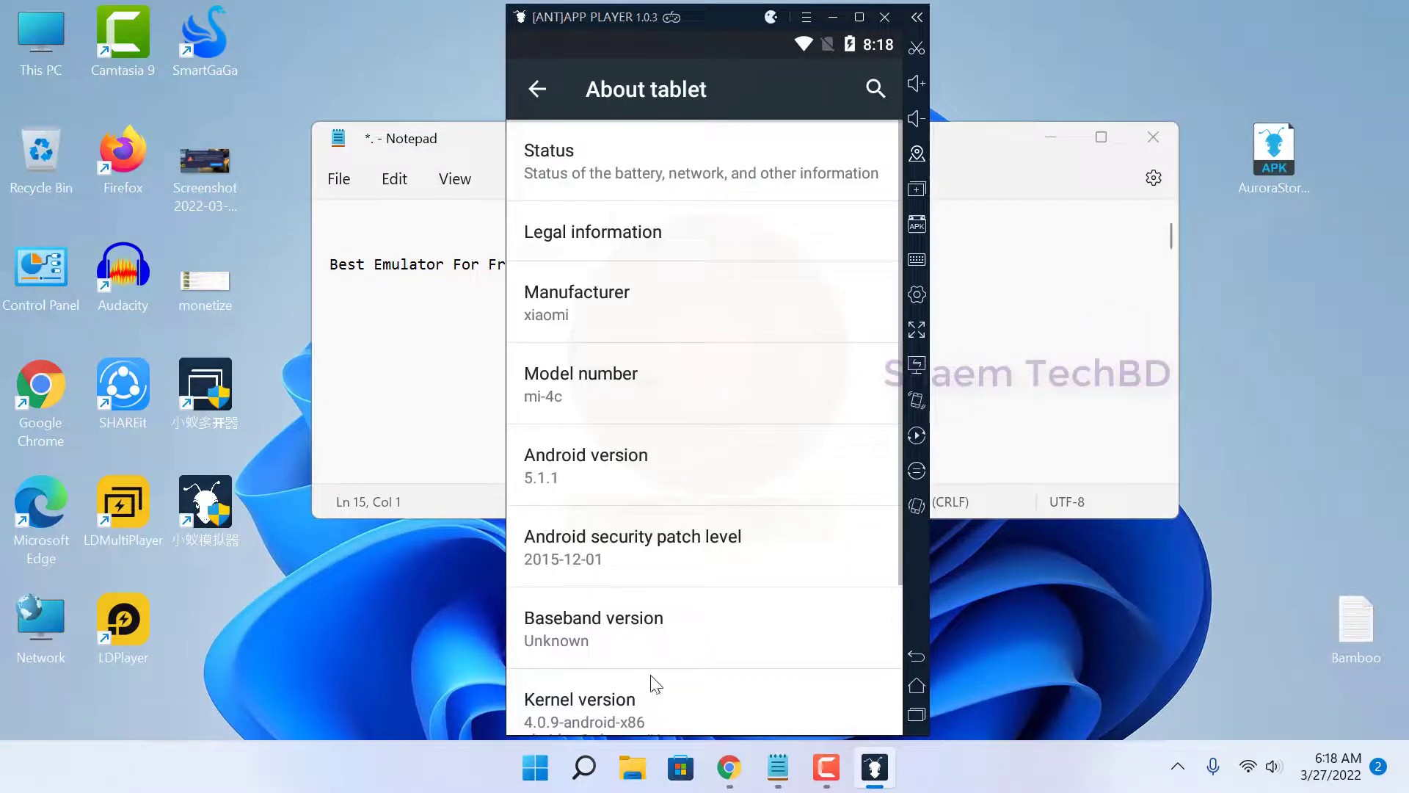
drag(700, 615, 717, 418)
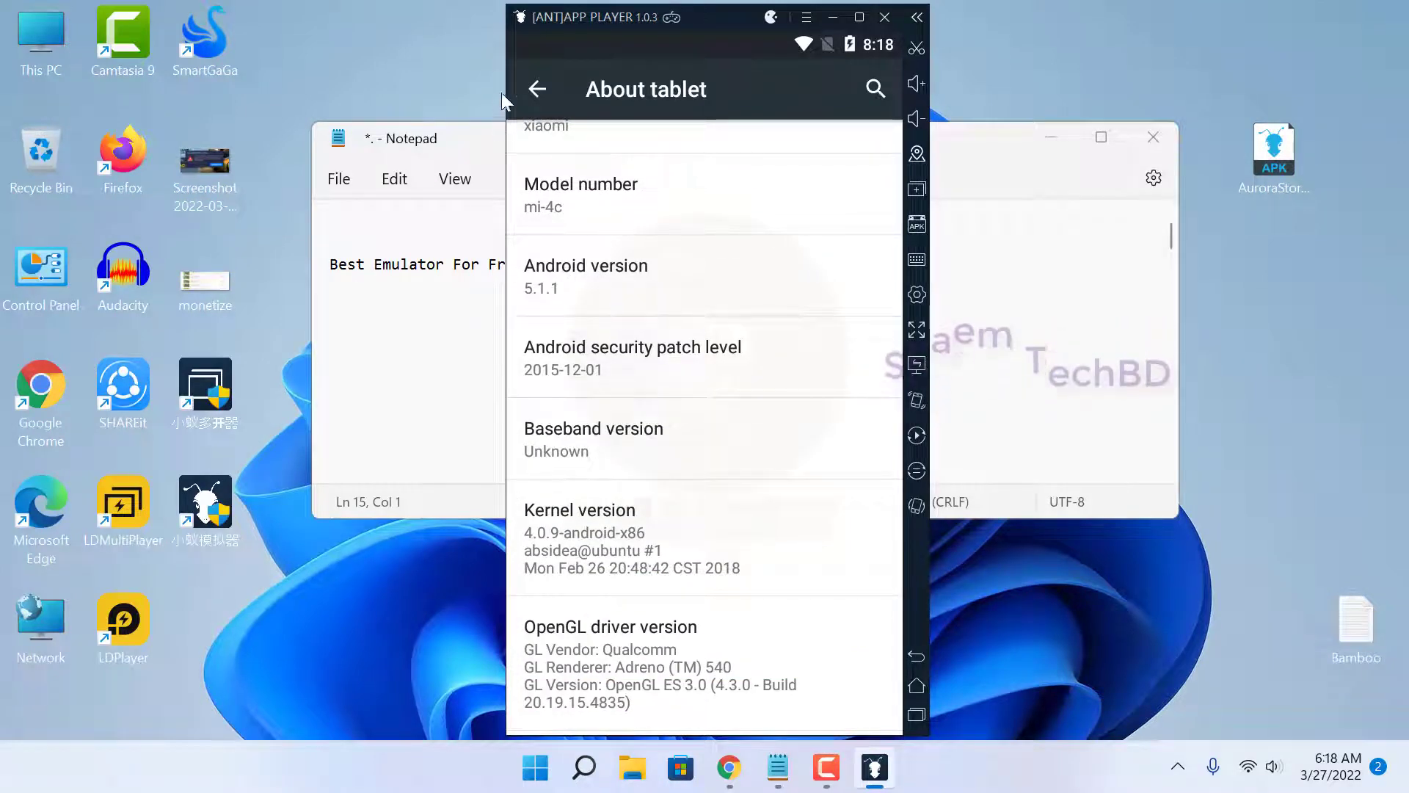
Step: Return to the Settings list and bring up the recent-apps overview
click(536, 88)
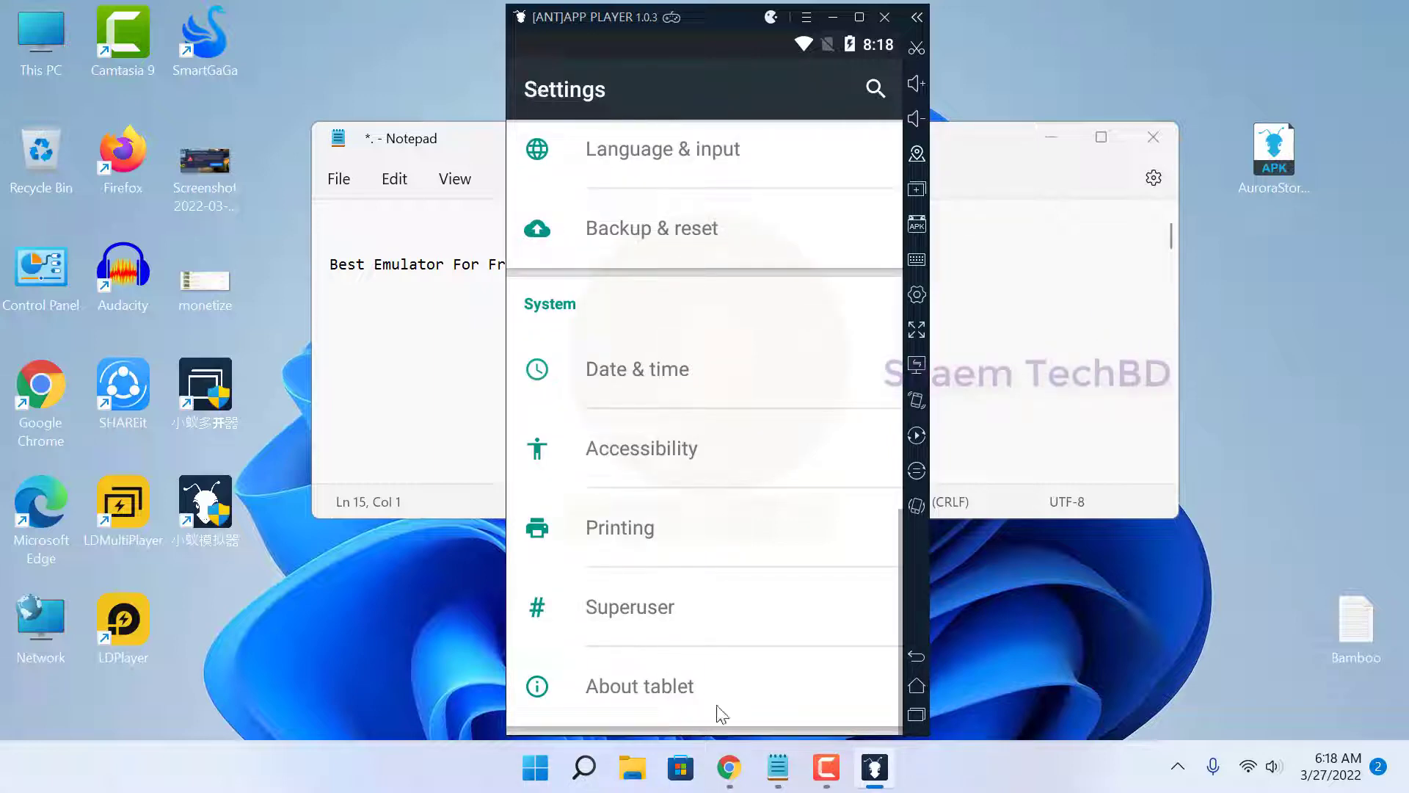
click(914, 716)
click(789, 314)
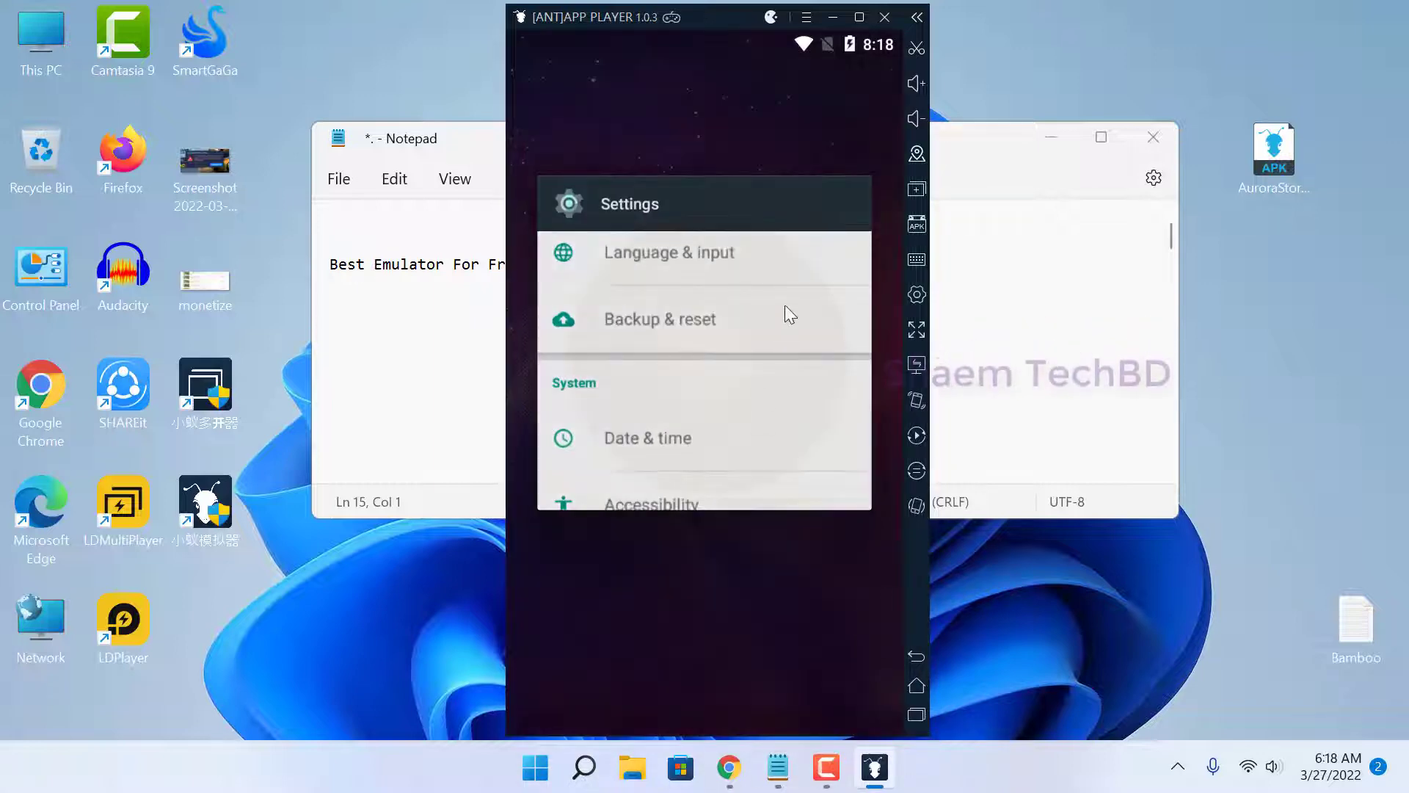
Step: Close Settings, minimize Notepad, and drag AuroraStore_4.1.1.apk into the emulator to install it
click(841, 201)
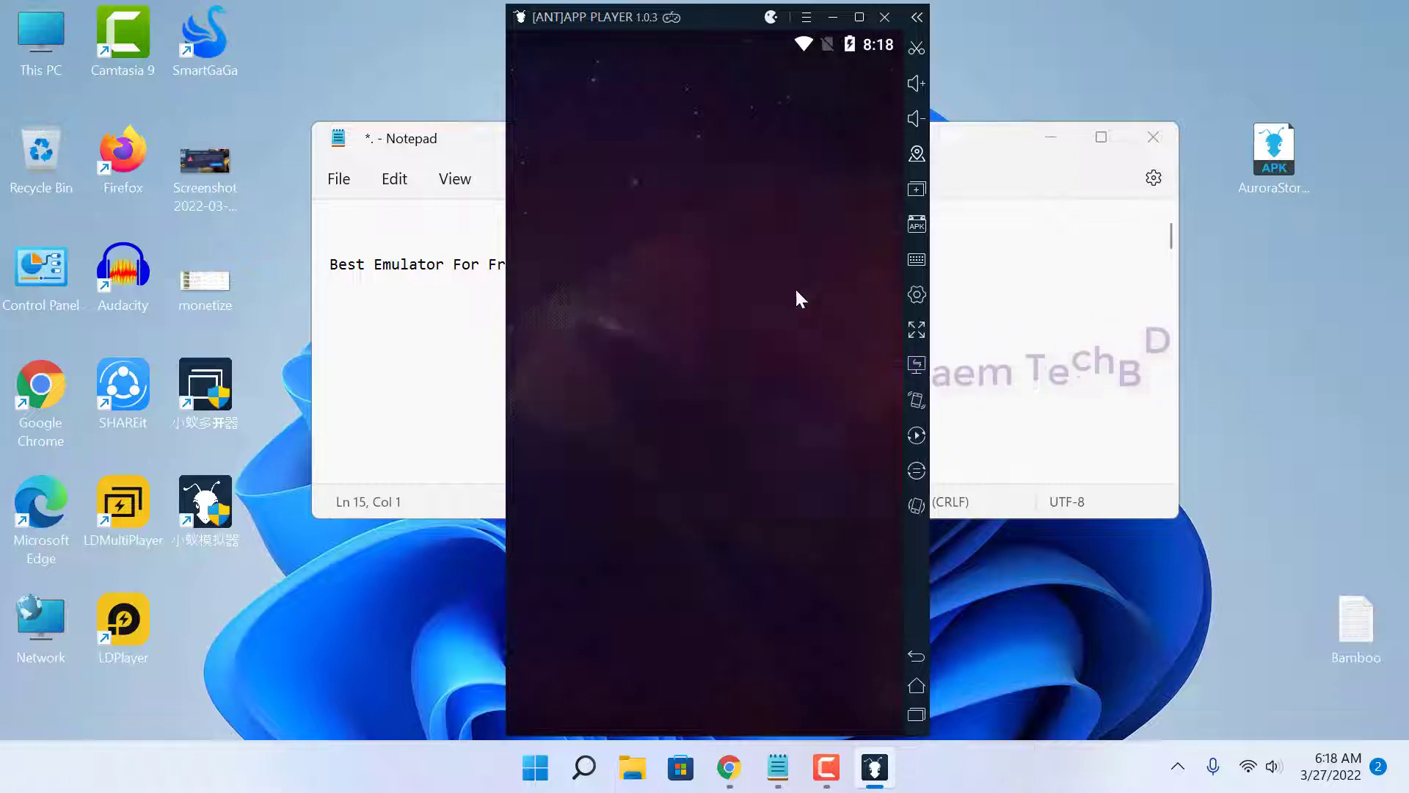
click(962, 402)
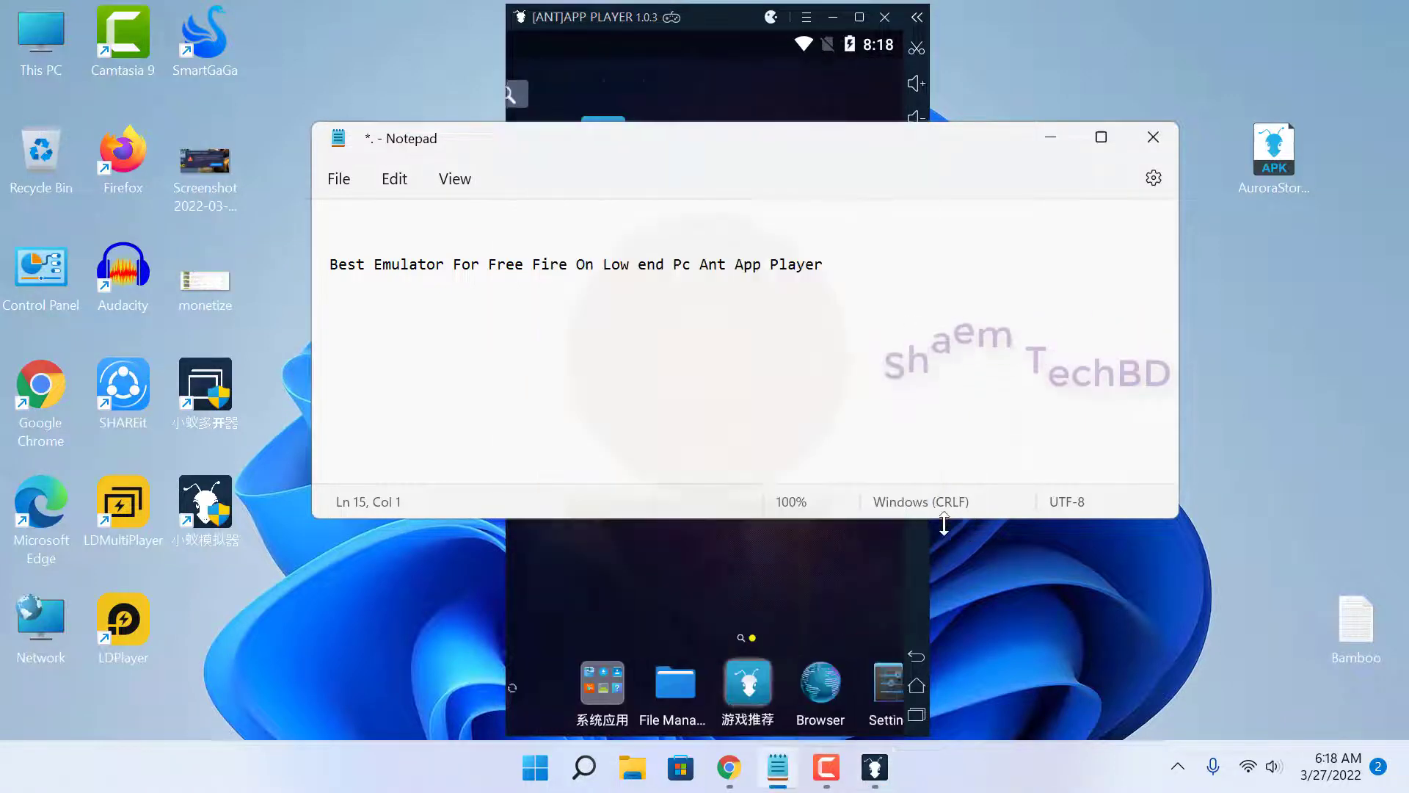
click(1050, 138)
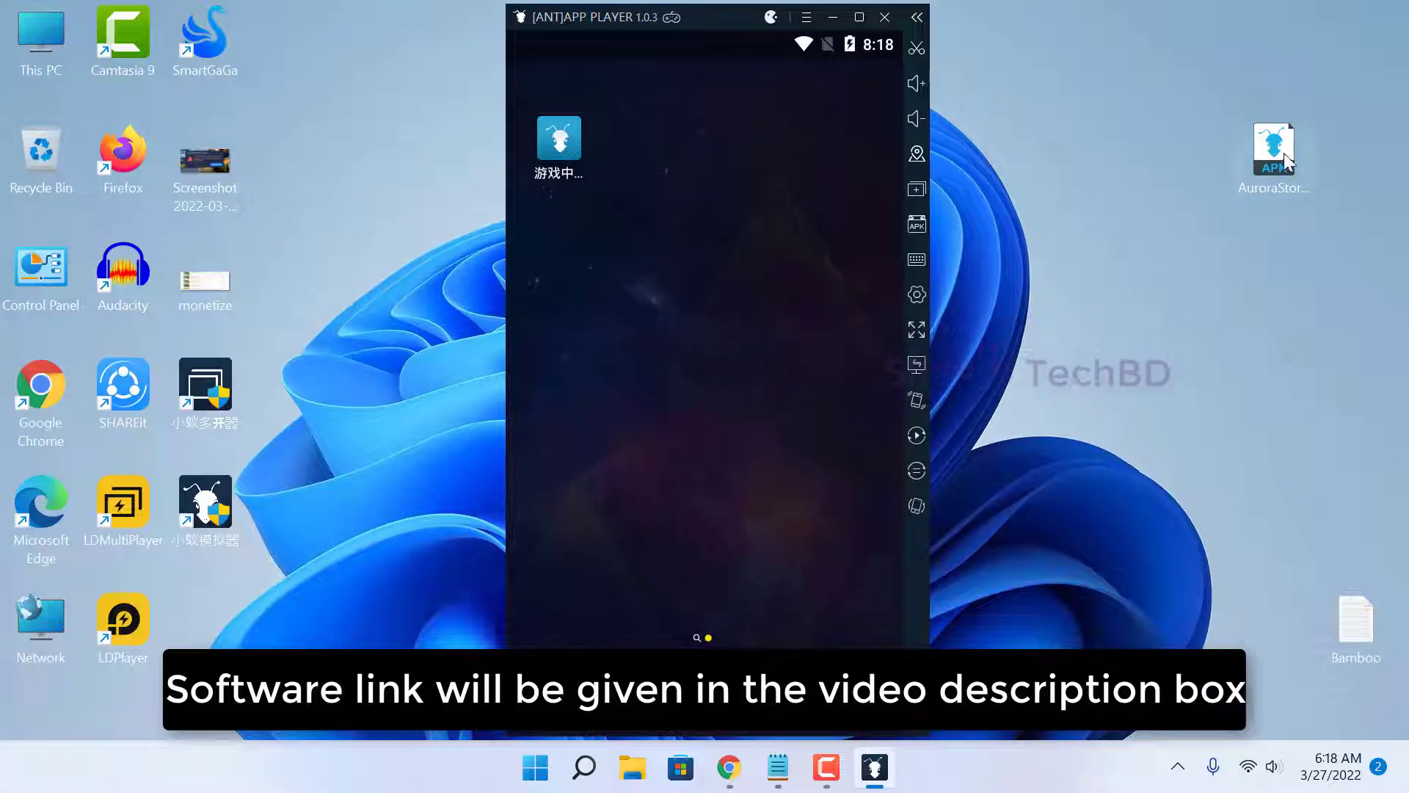
drag(1277, 160, 1277, 183)
drag(1277, 183, 743, 342)
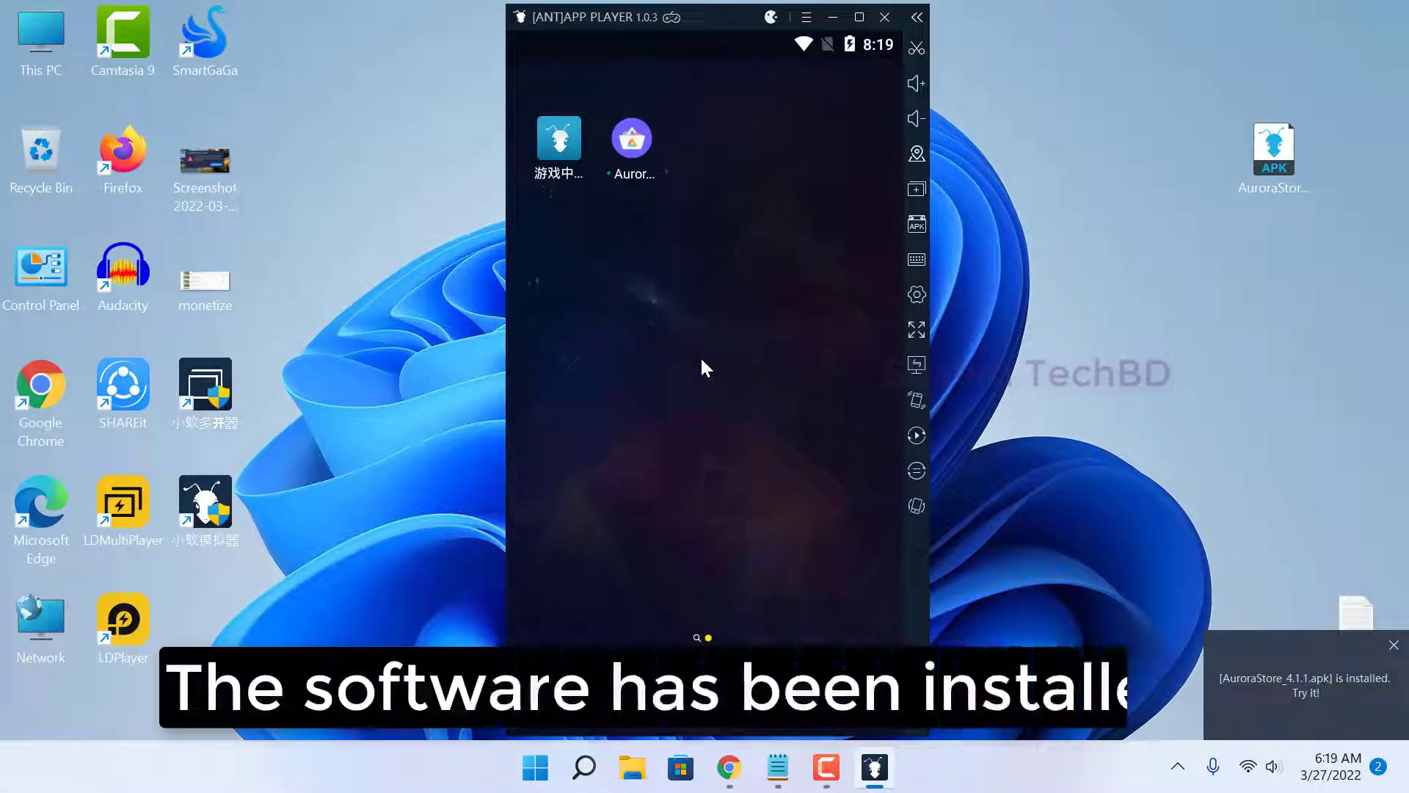
Step: Run Aurora Store's first-run setup, accepting the Terms of Service and keeping default theme and accent
click(632, 147)
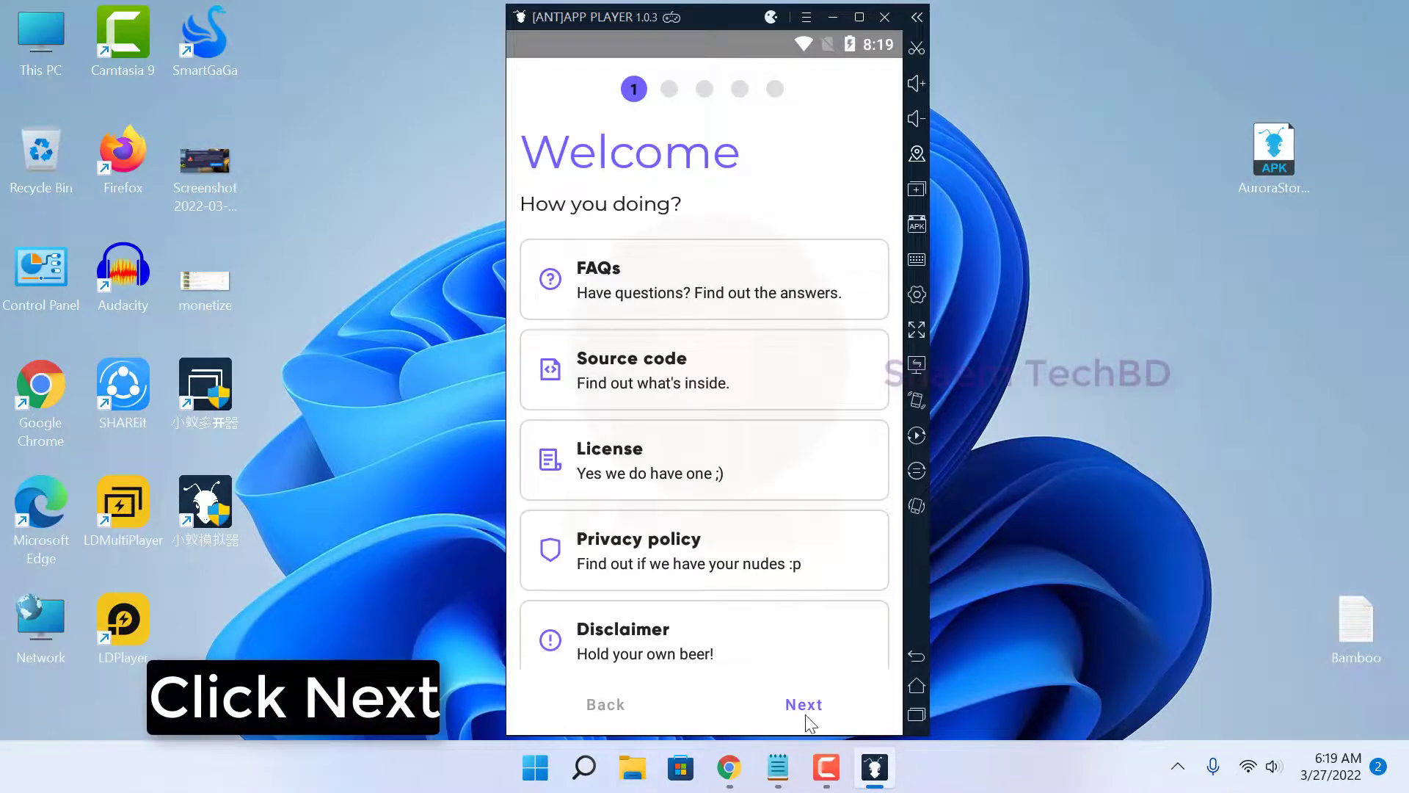
click(805, 706)
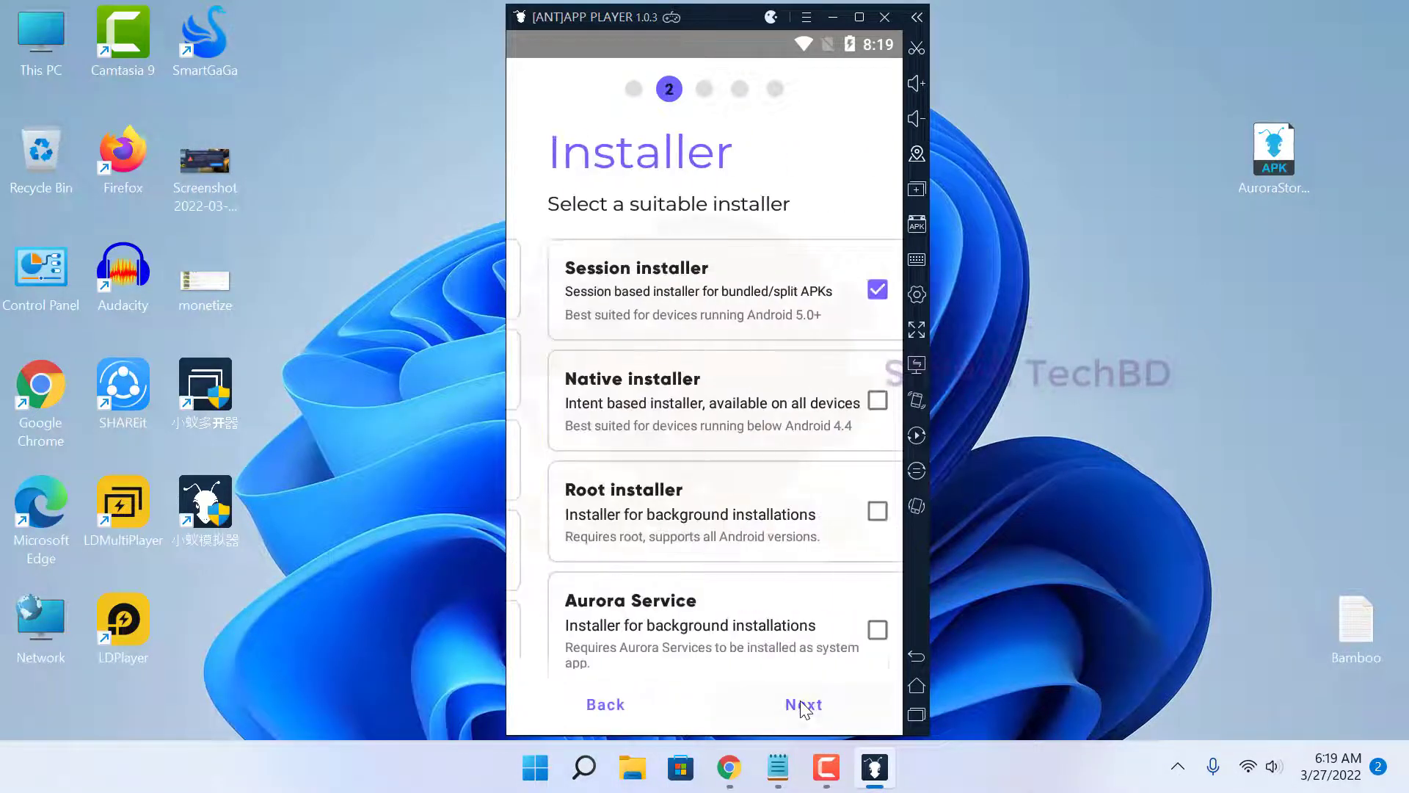
click(802, 706)
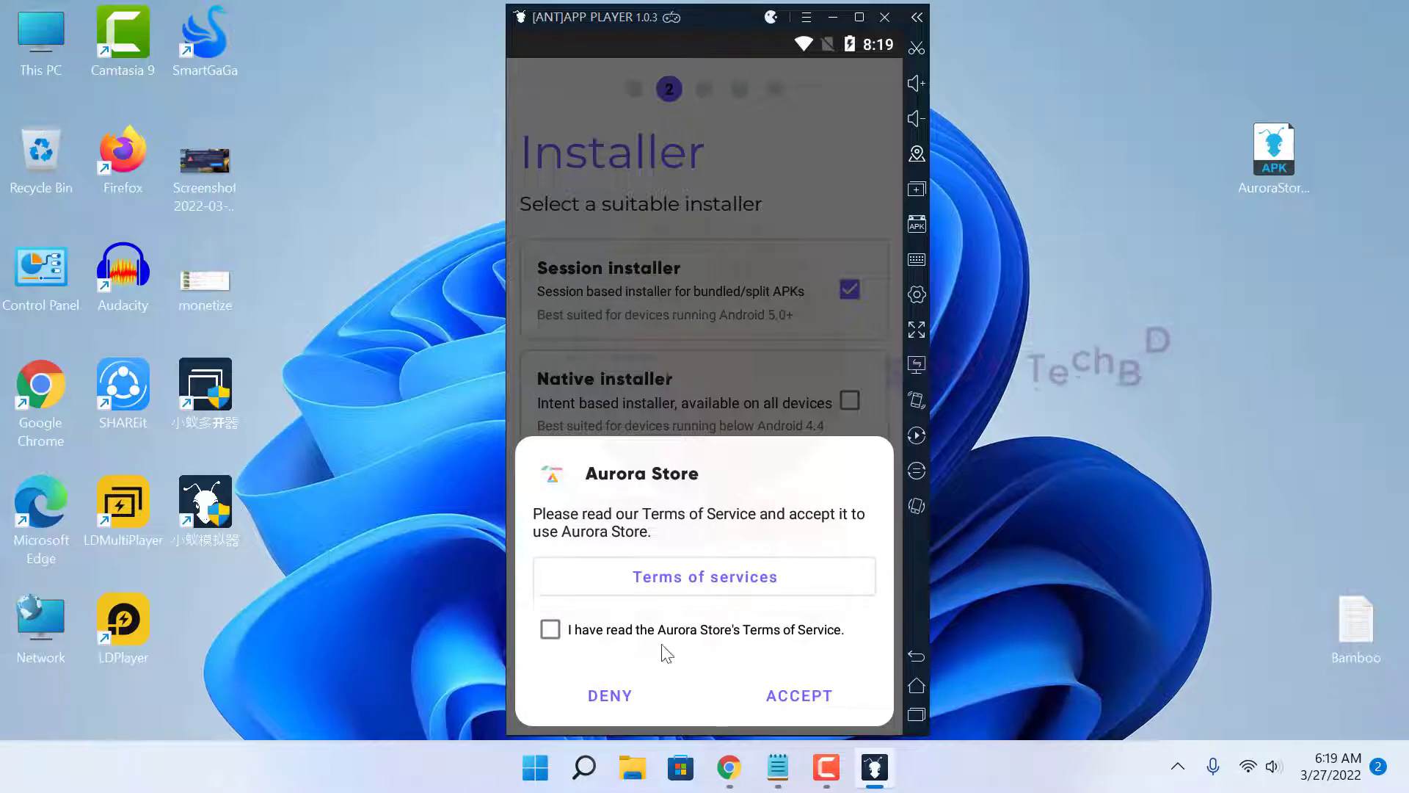
click(552, 633)
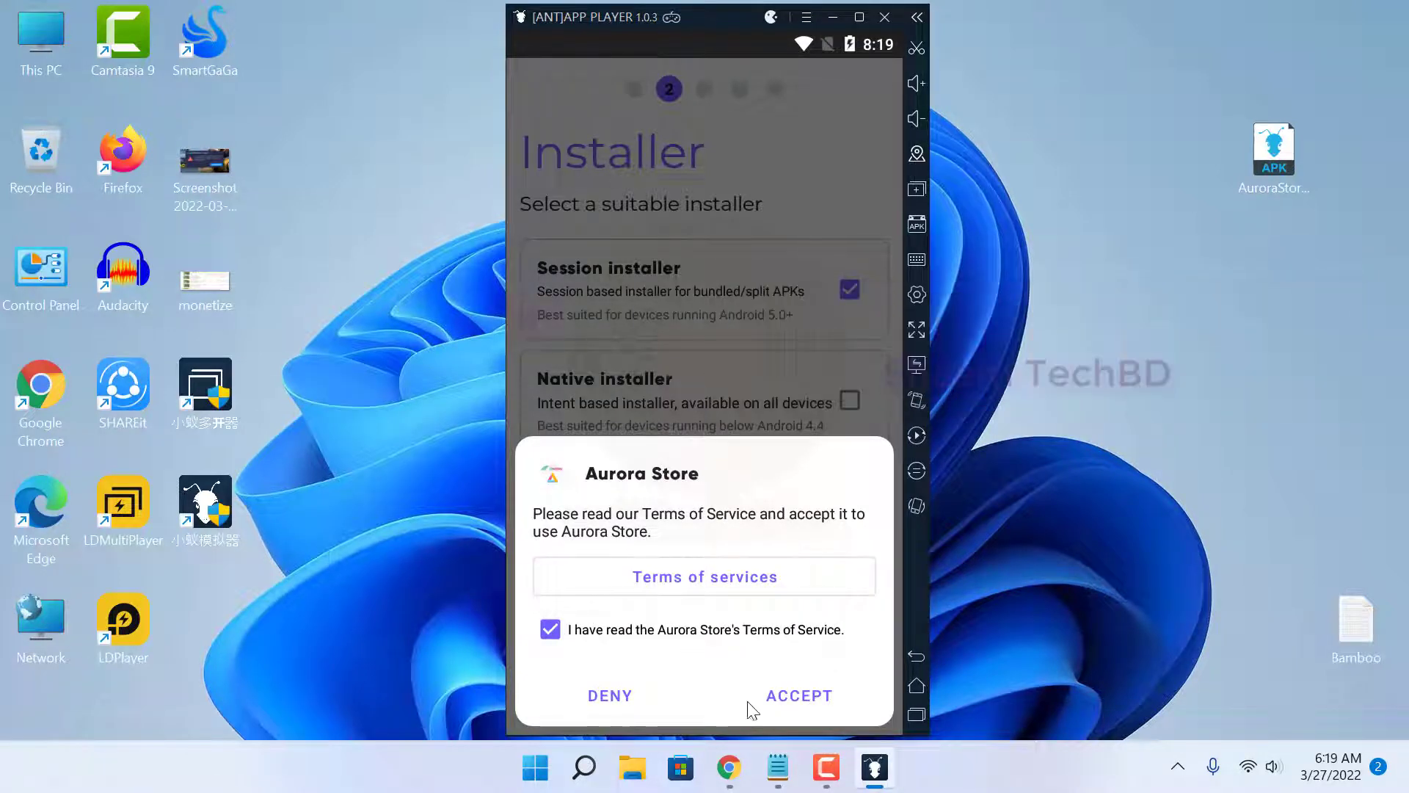
click(806, 700)
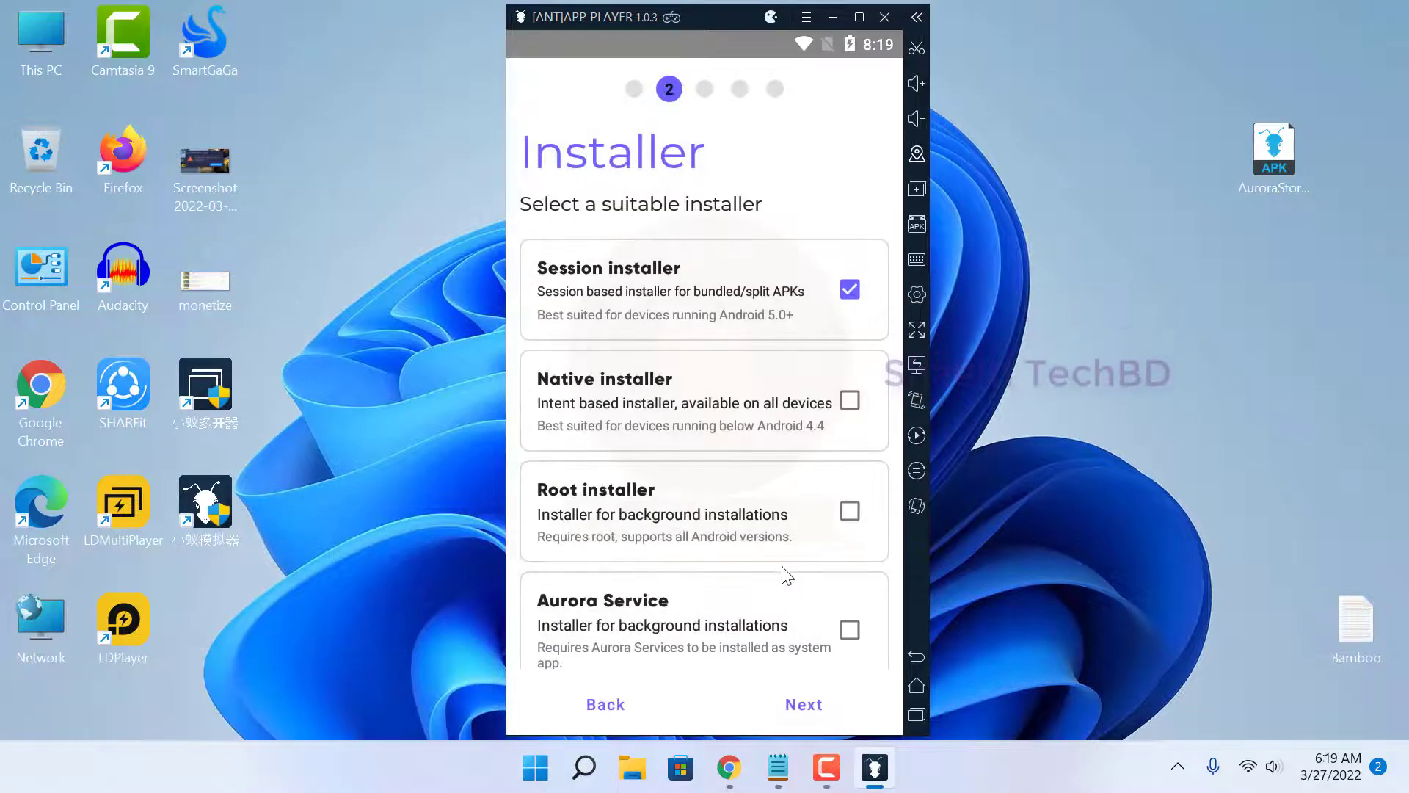
click(804, 705)
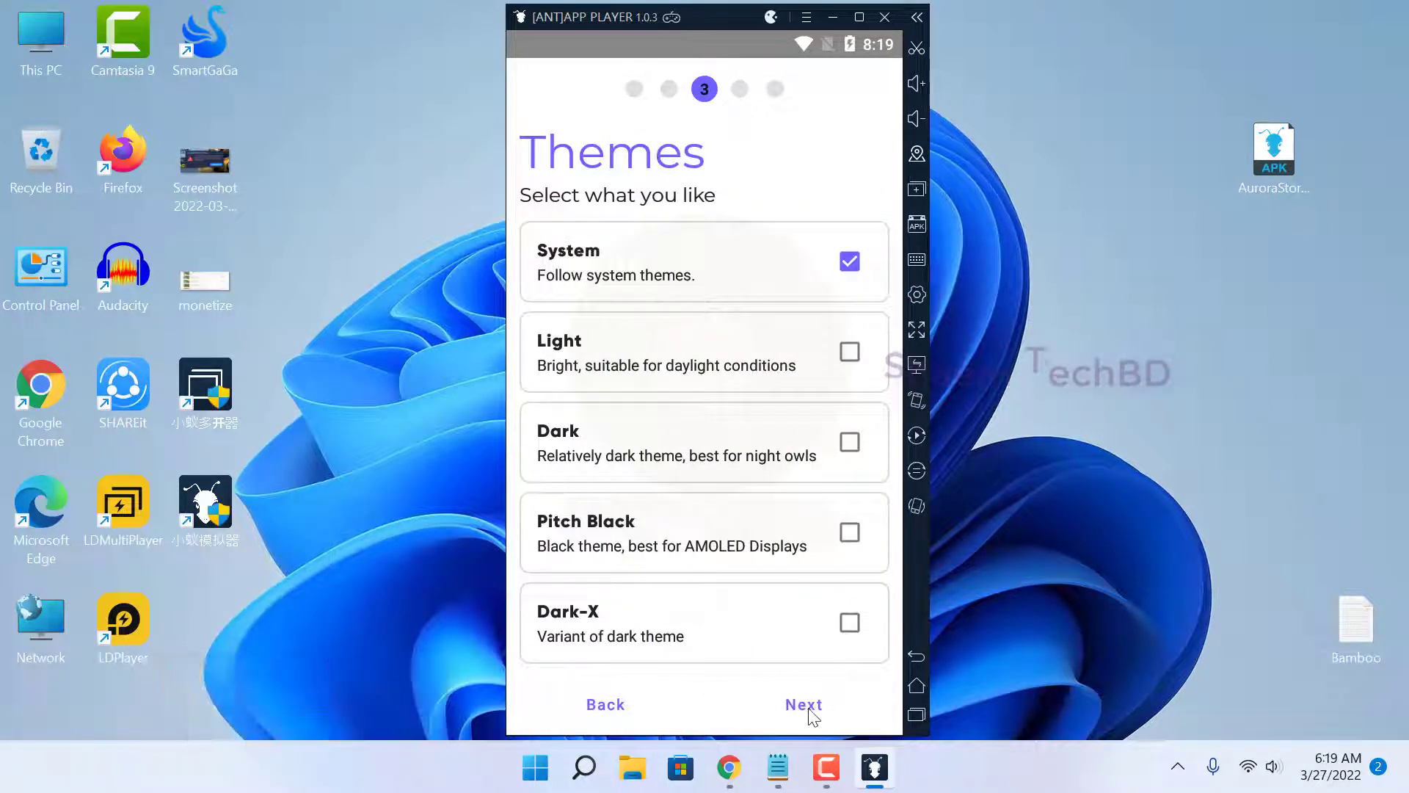
click(809, 712)
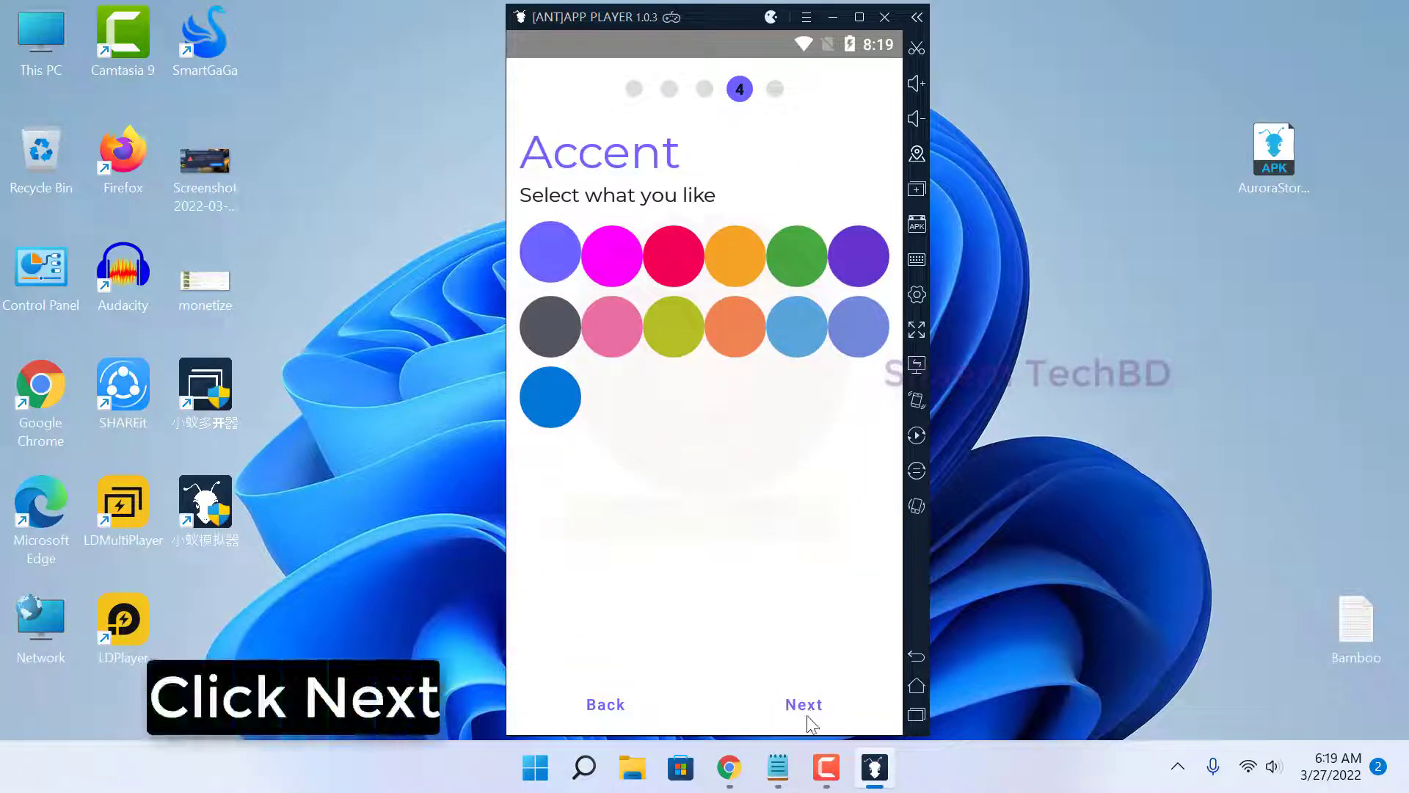
click(811, 709)
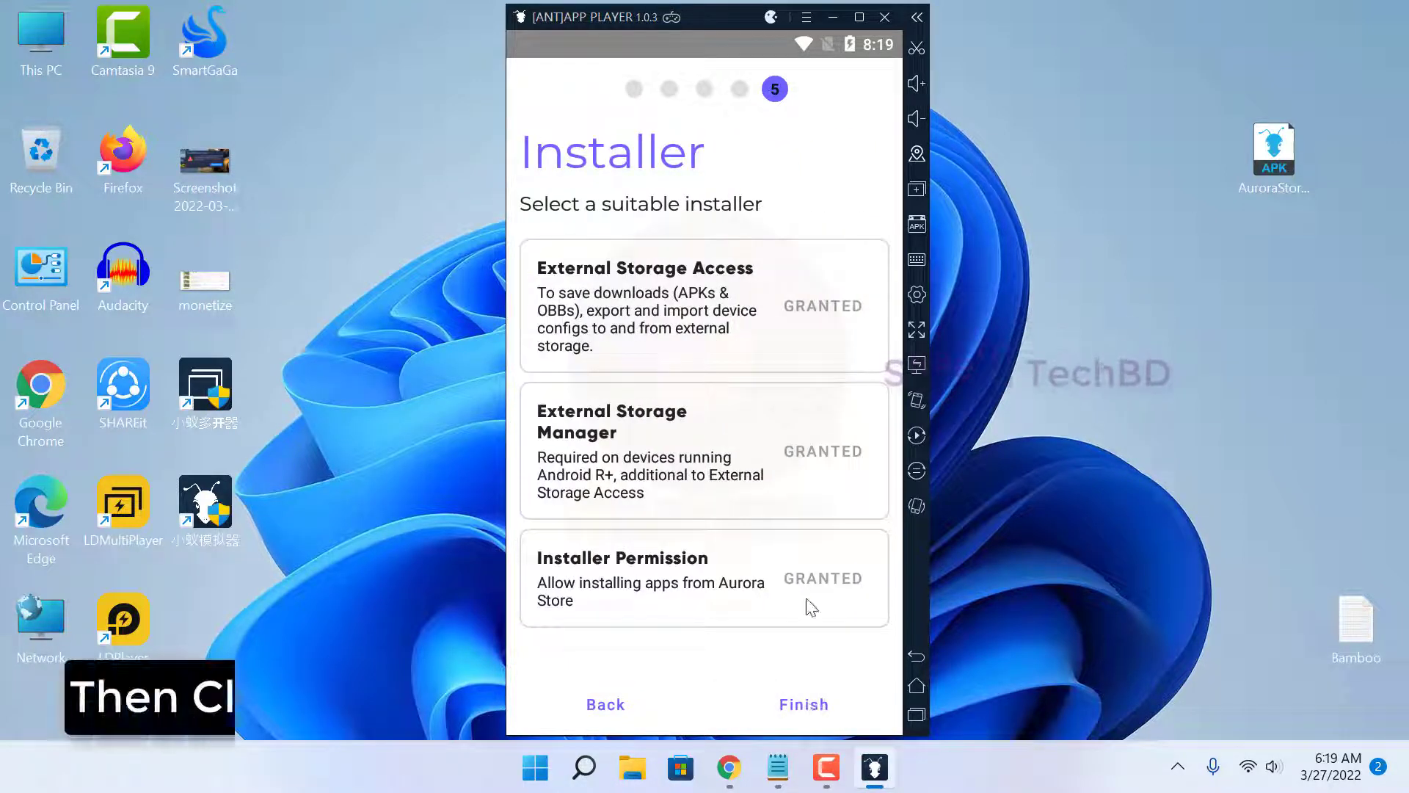
click(792, 714)
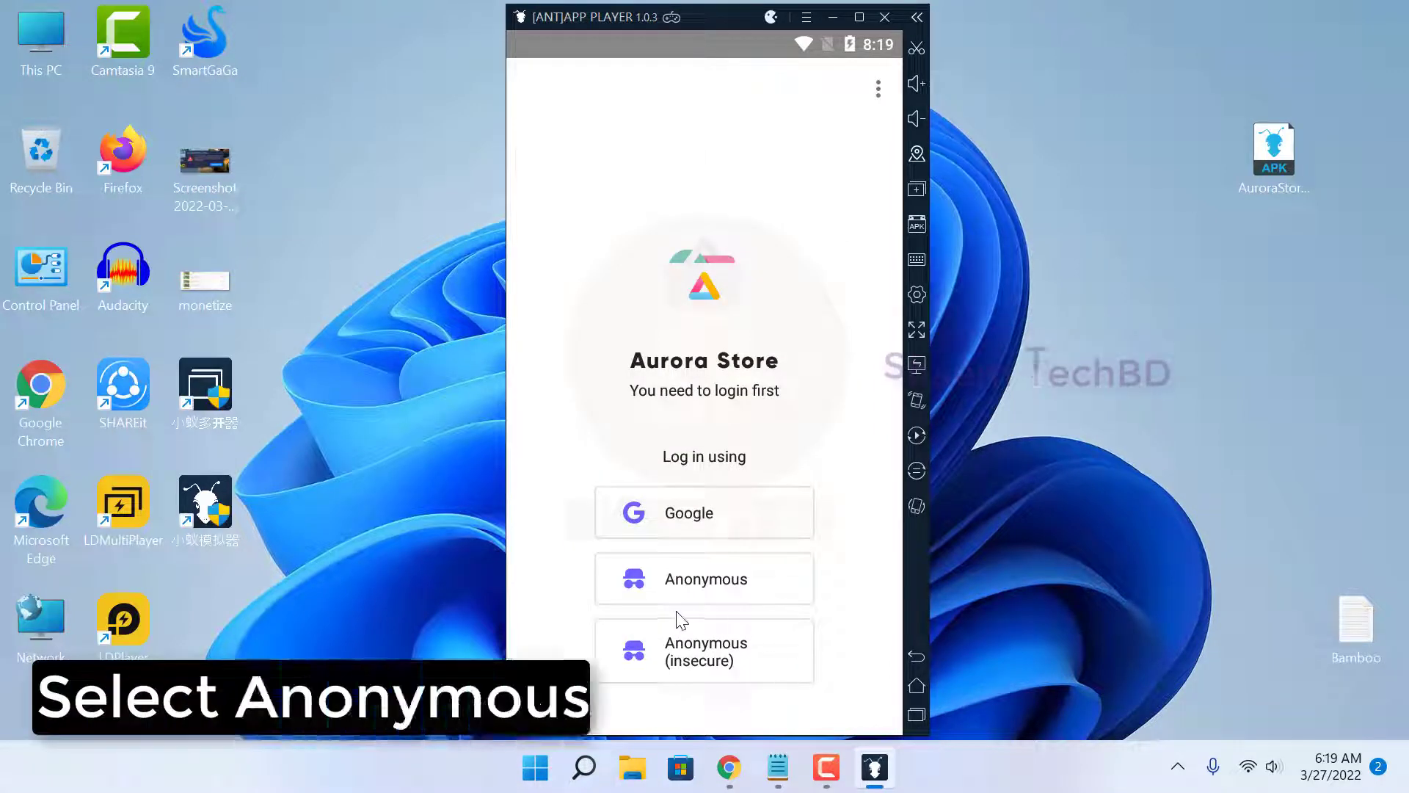
Step: Log in to Aurora Store anonymously and search for 'free fire'
click(727, 593)
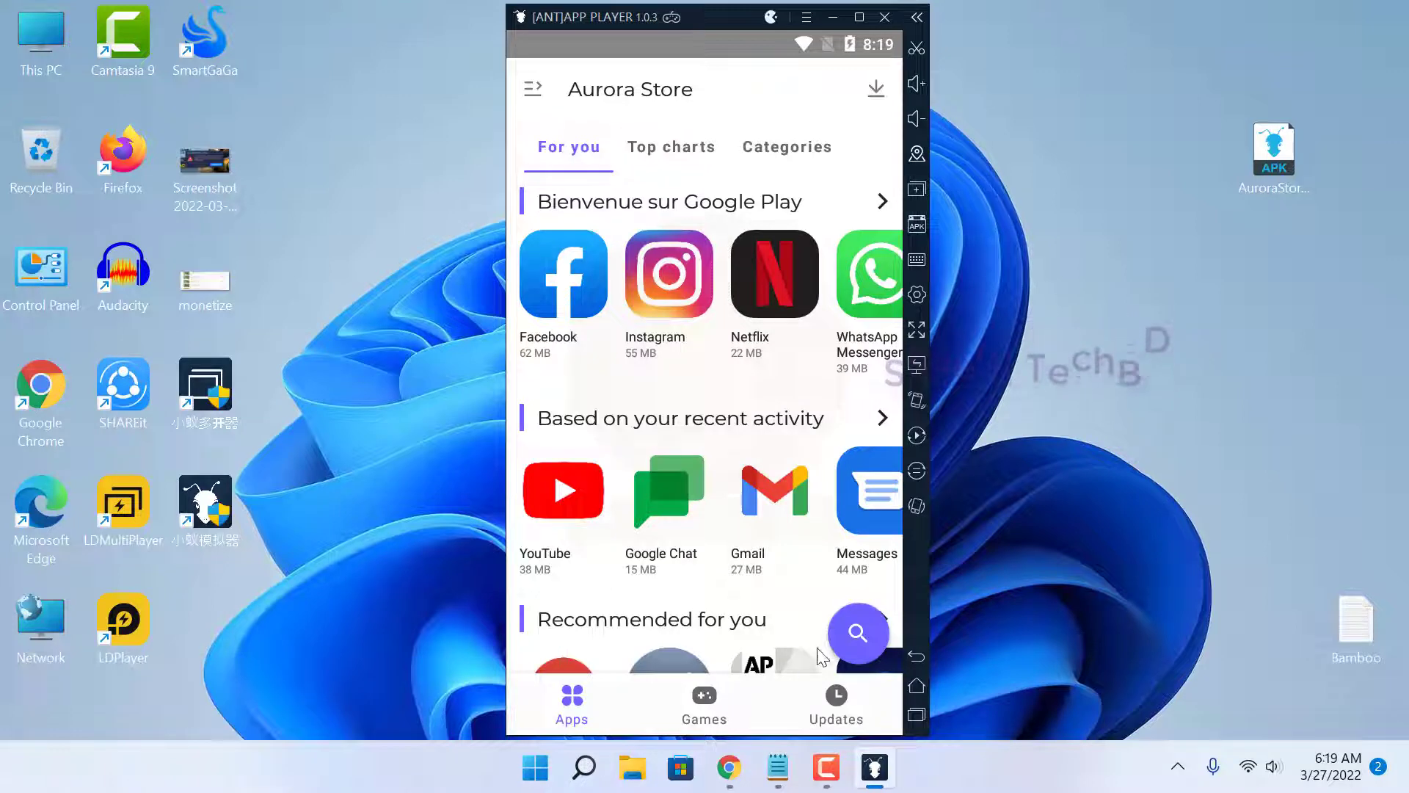
click(859, 631)
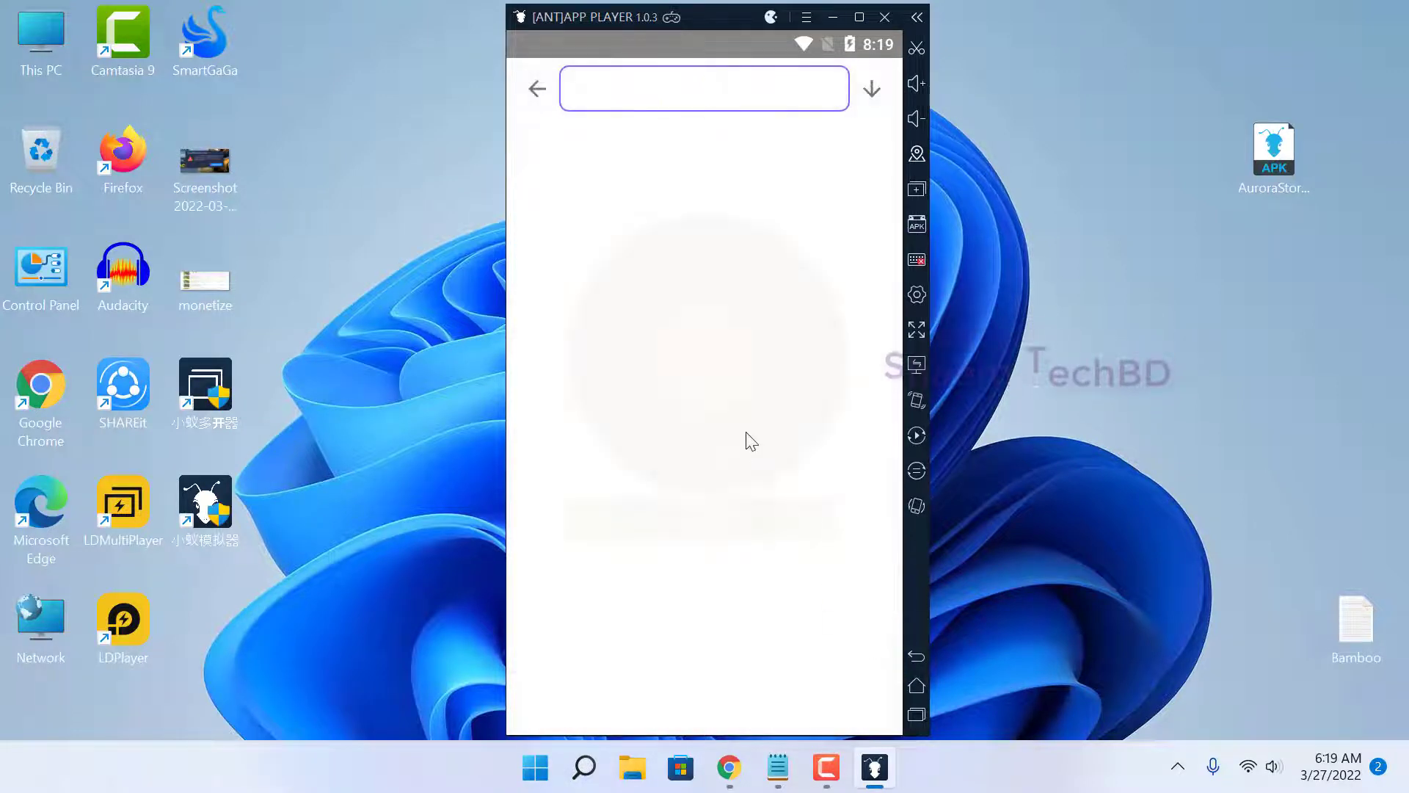
text(free)
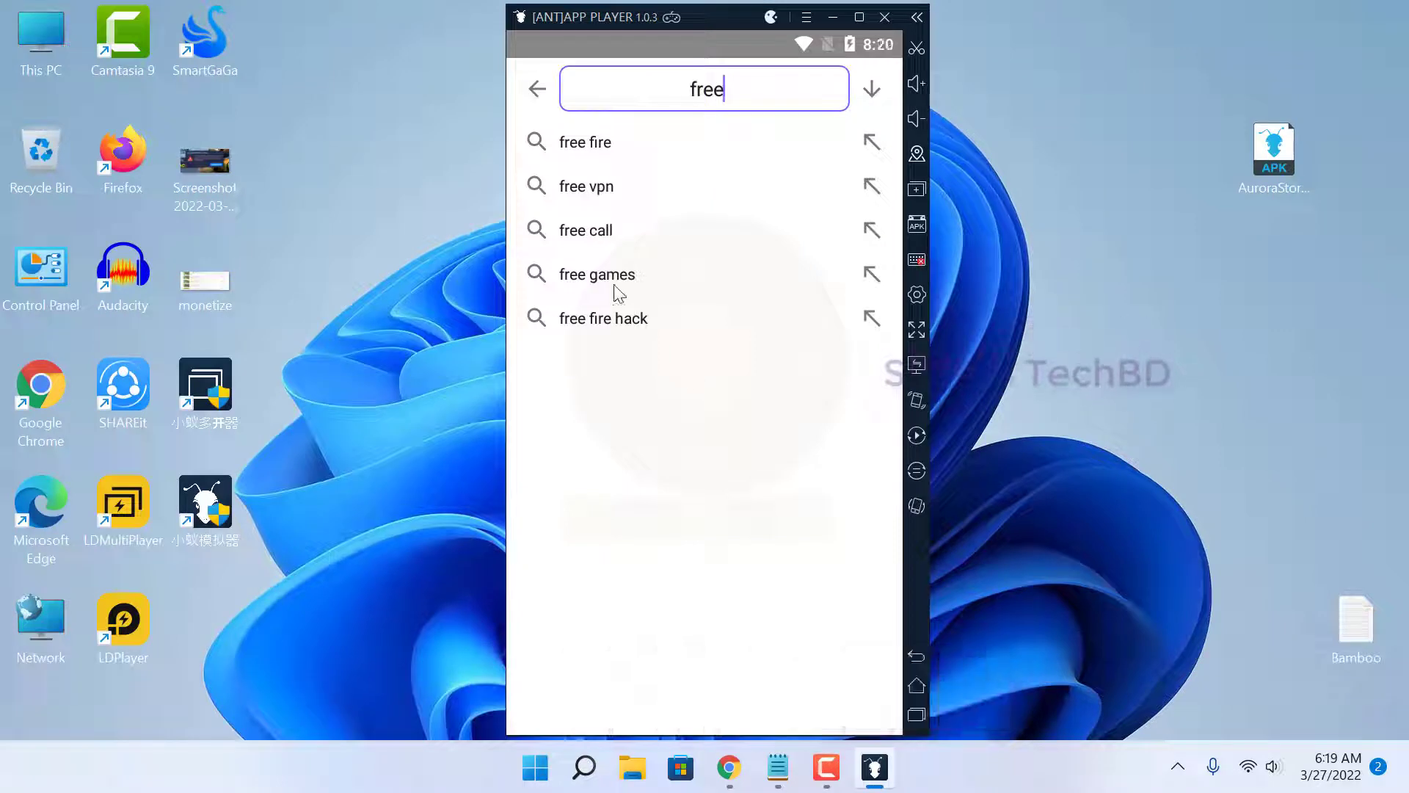
click(583, 146)
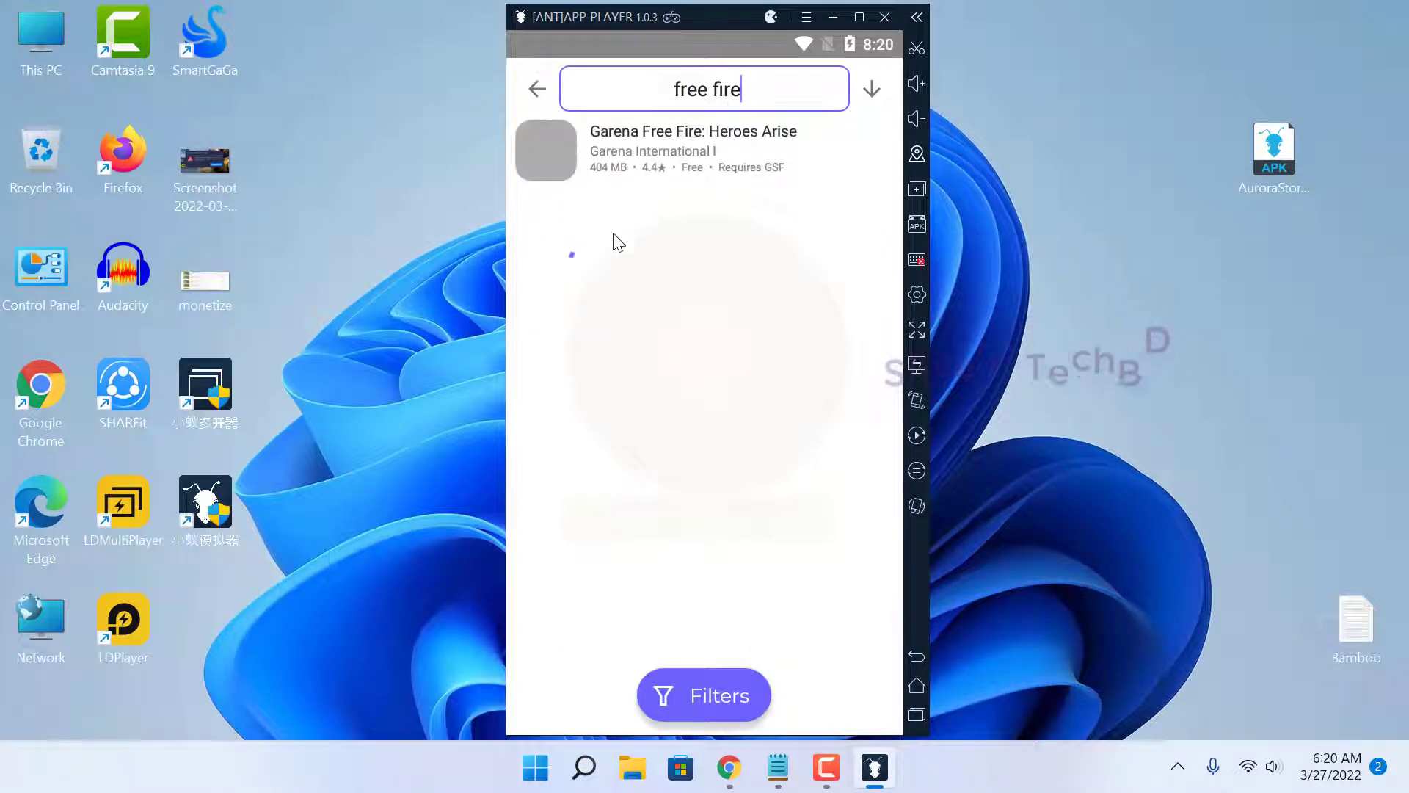
Step: Install Garena Free Fire: Heroes Arise (404 MB) from Aurora Store, then show recent apps
click(619, 150)
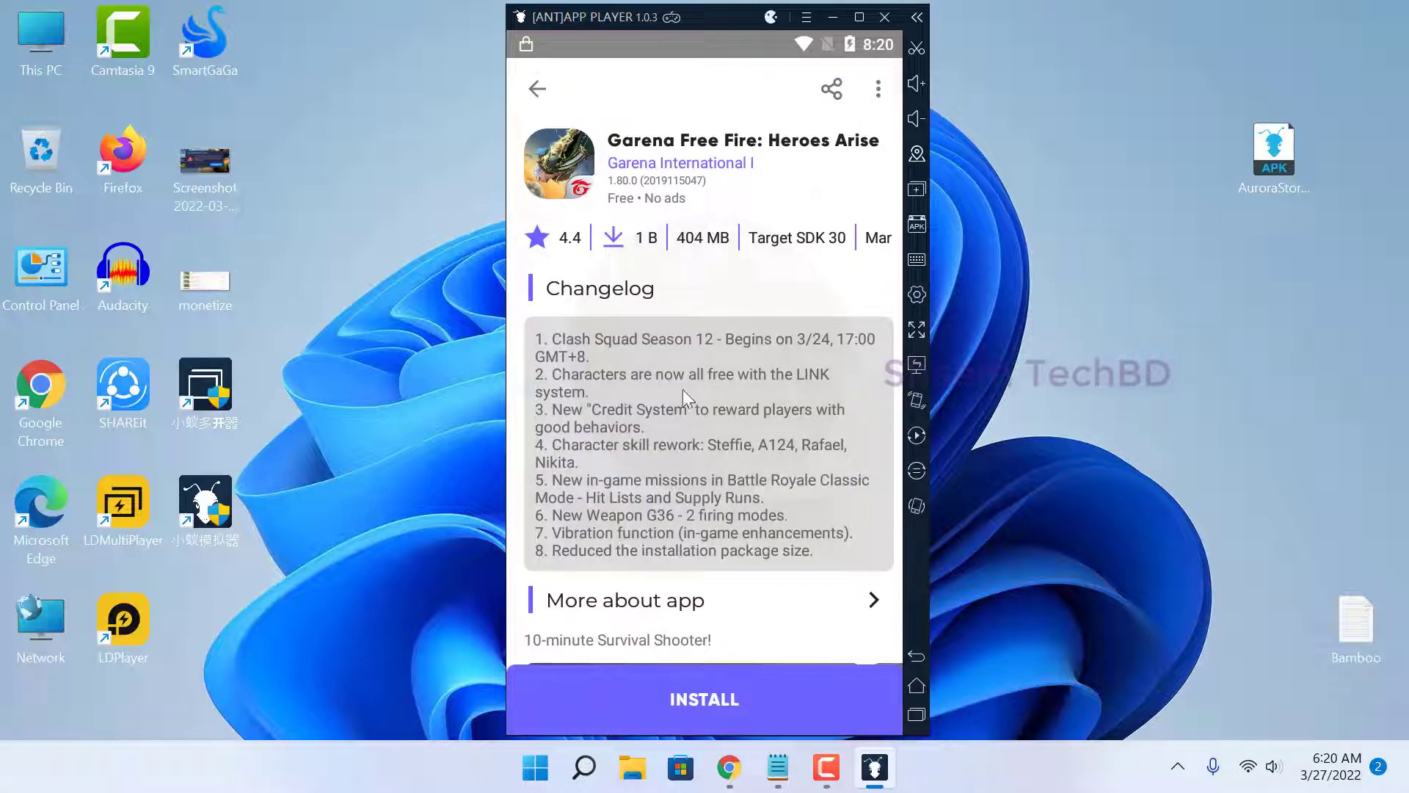
click(694, 708)
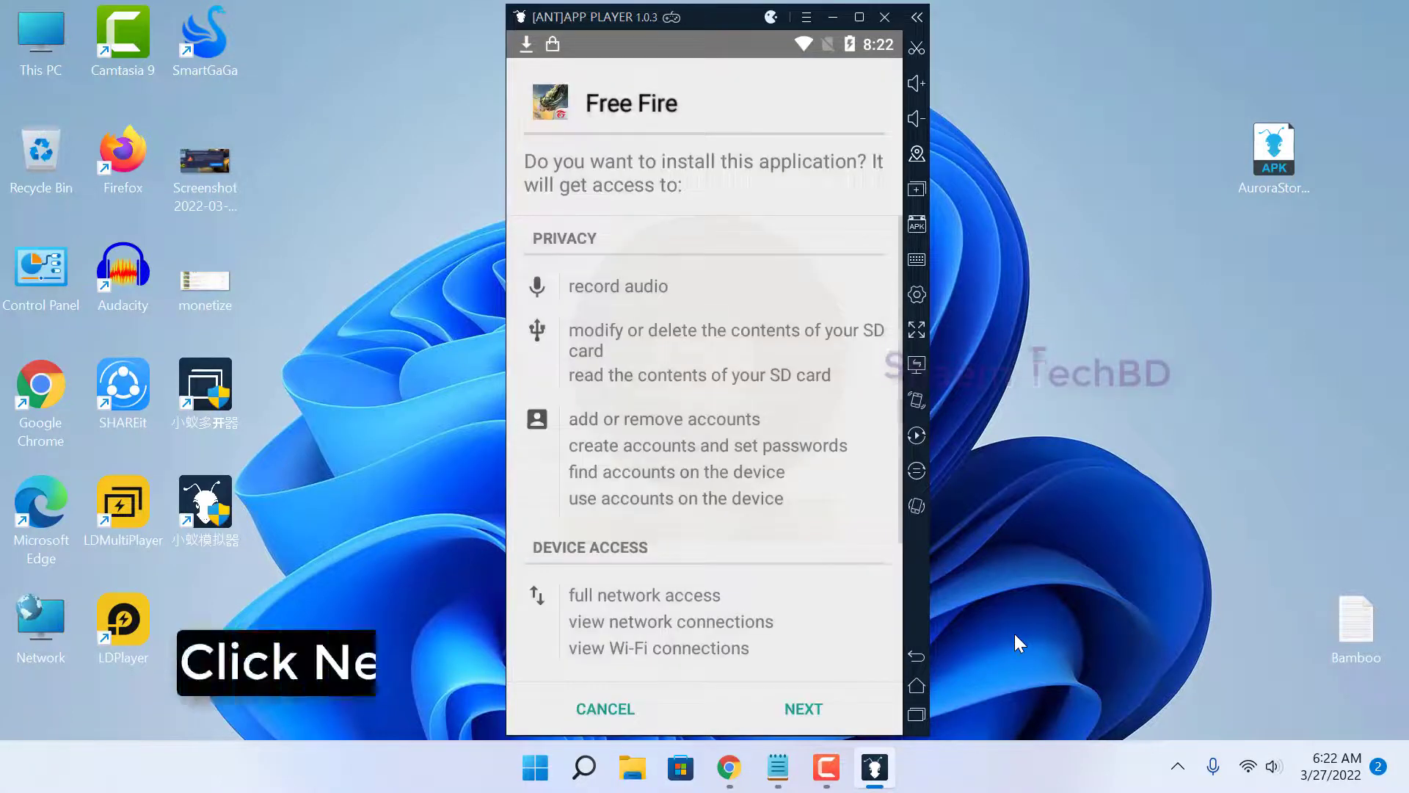
click(812, 712)
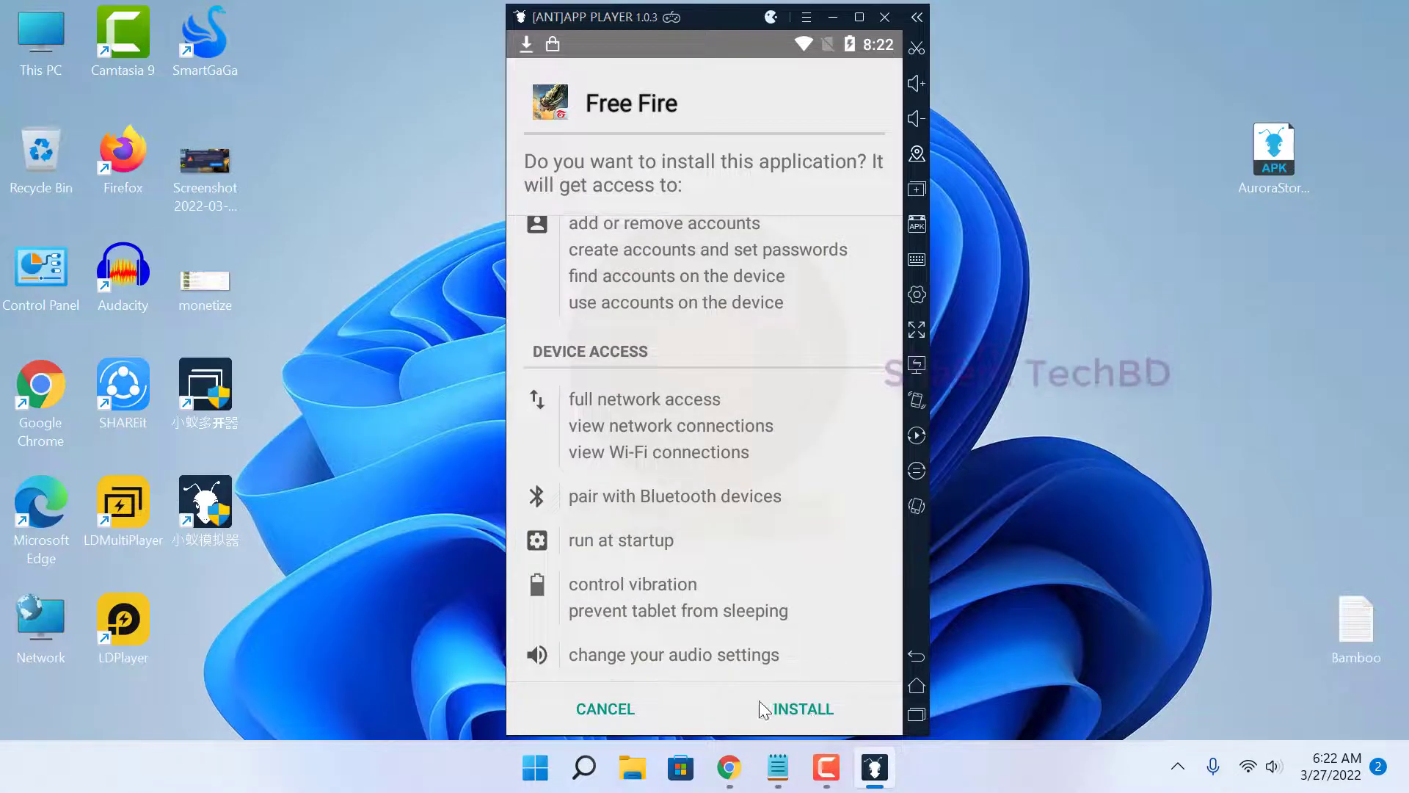
click(812, 708)
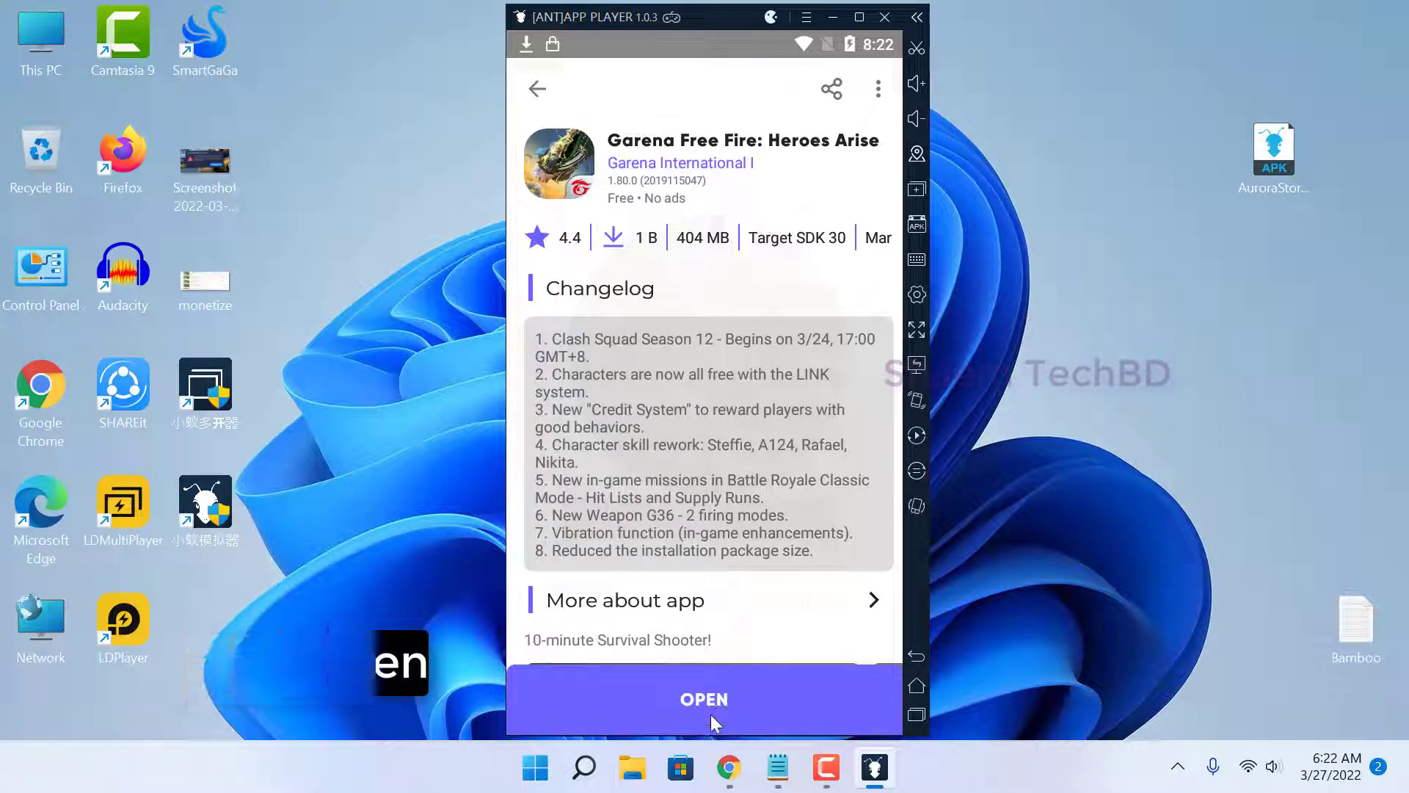
click(916, 714)
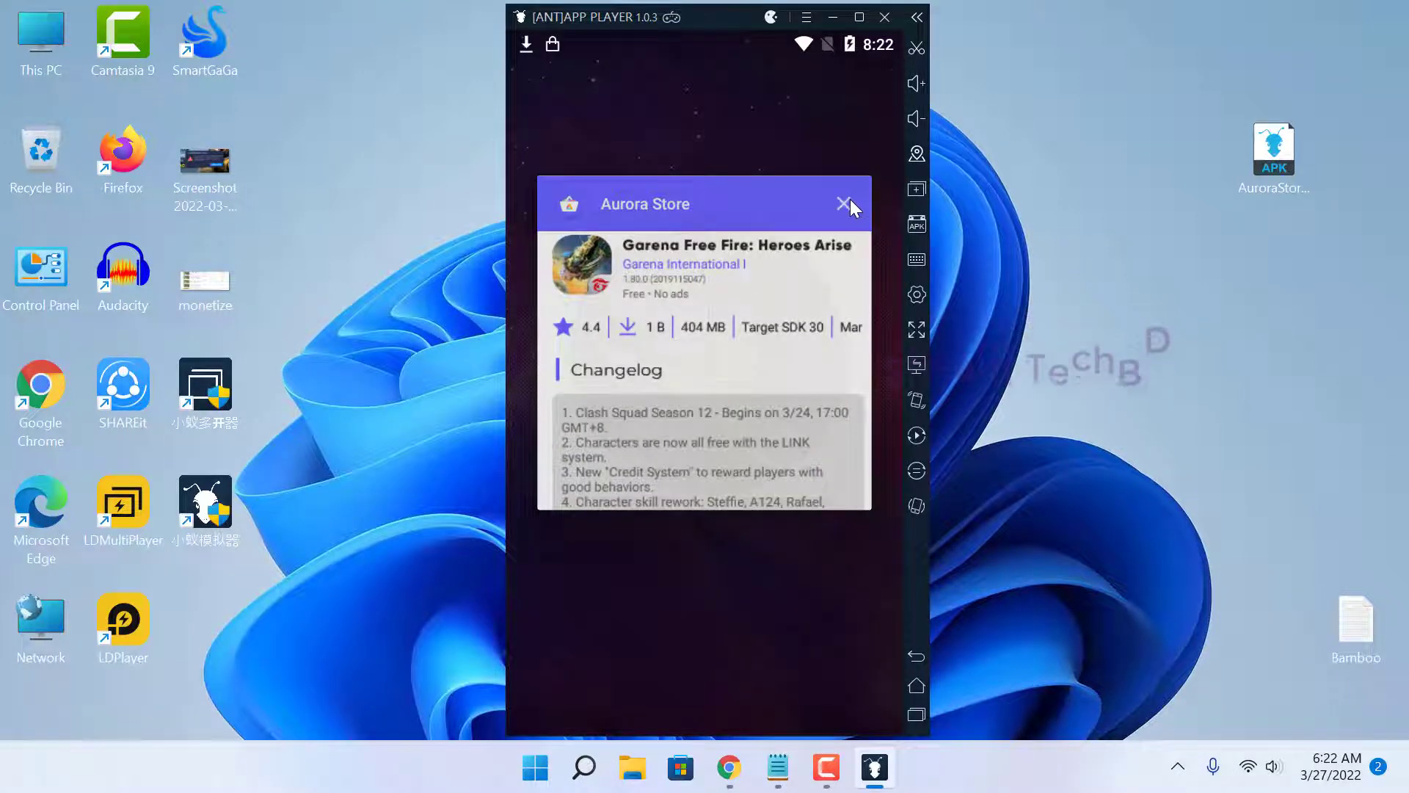
Step: Close Aurora Store, launch Free Fire, and dismiss the keyboard-mapping tips
click(844, 201)
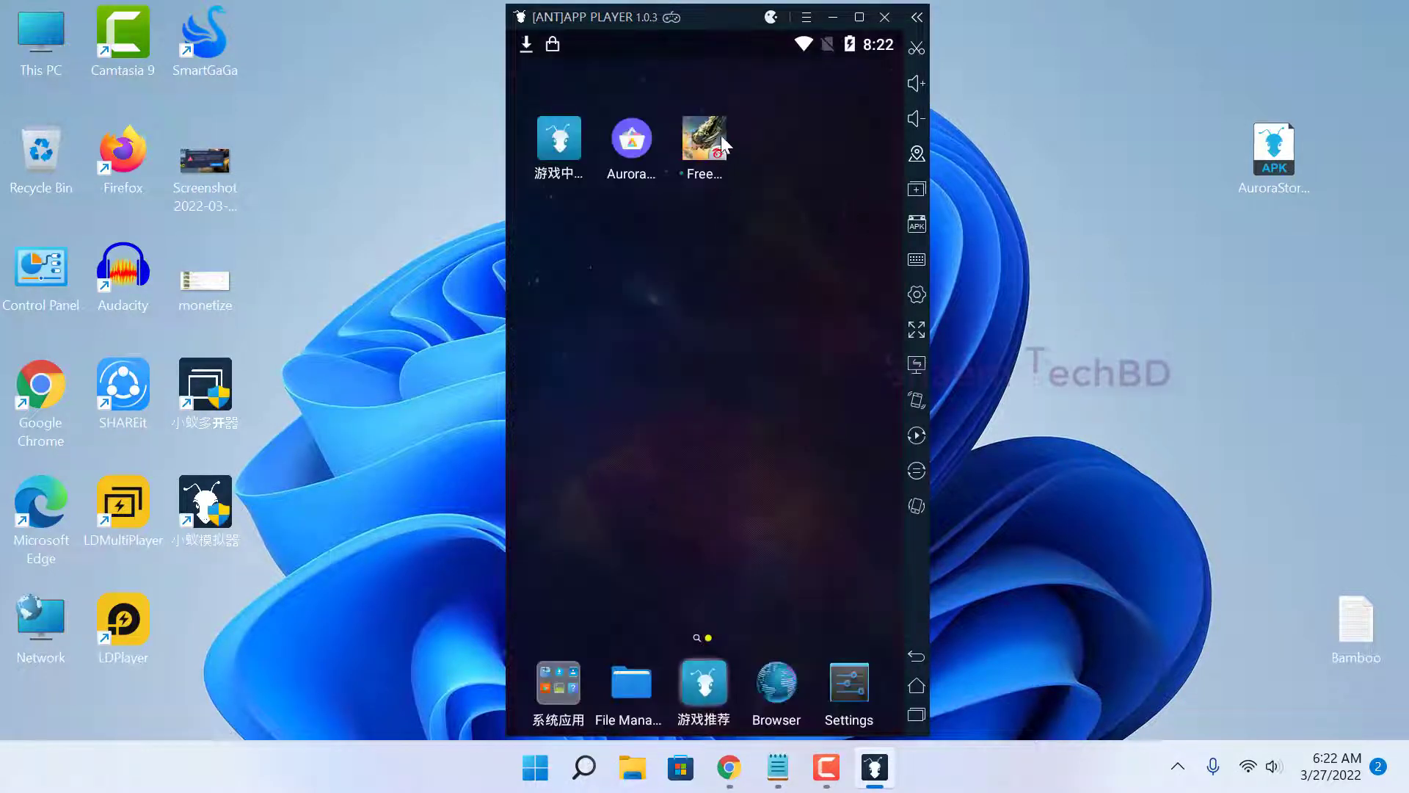
click(703, 153)
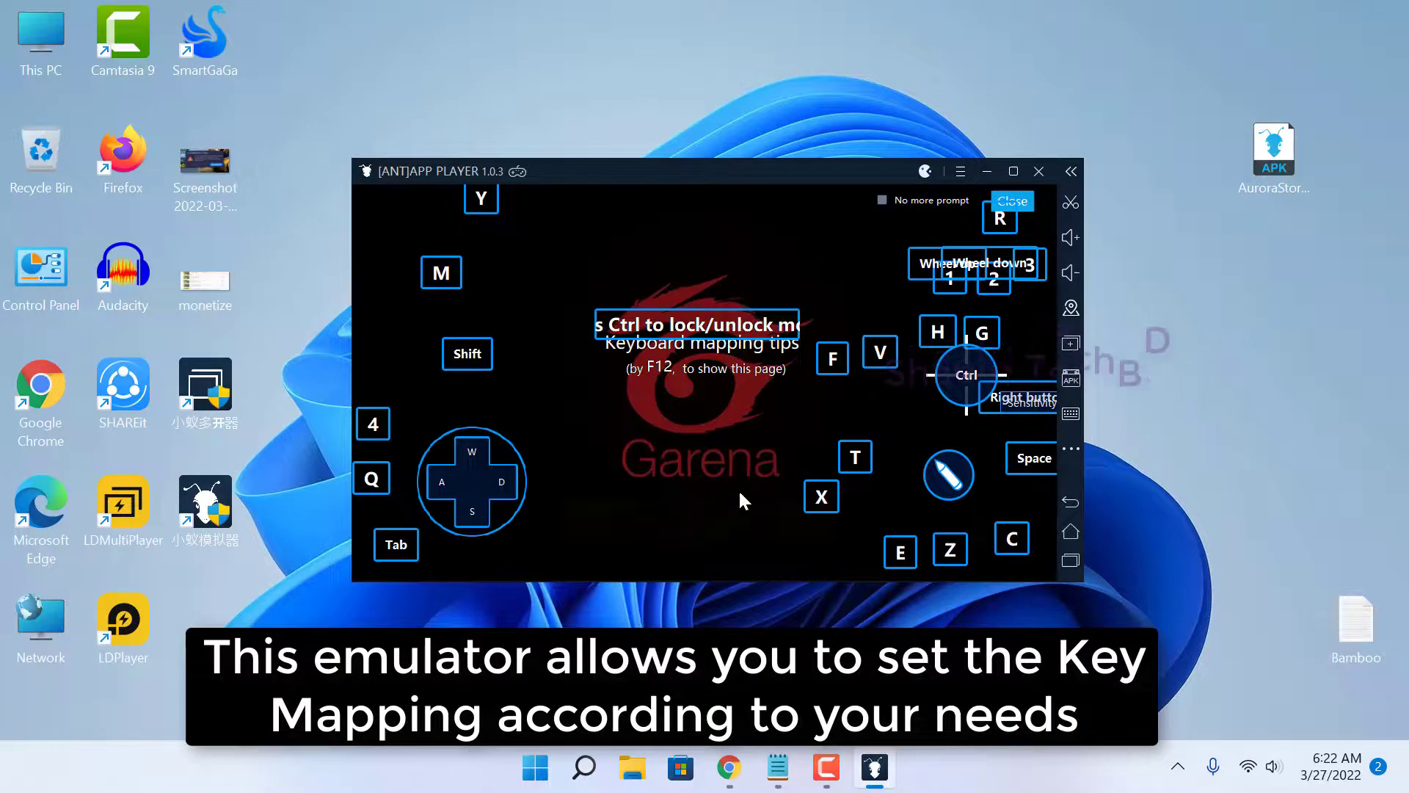
click(1014, 201)
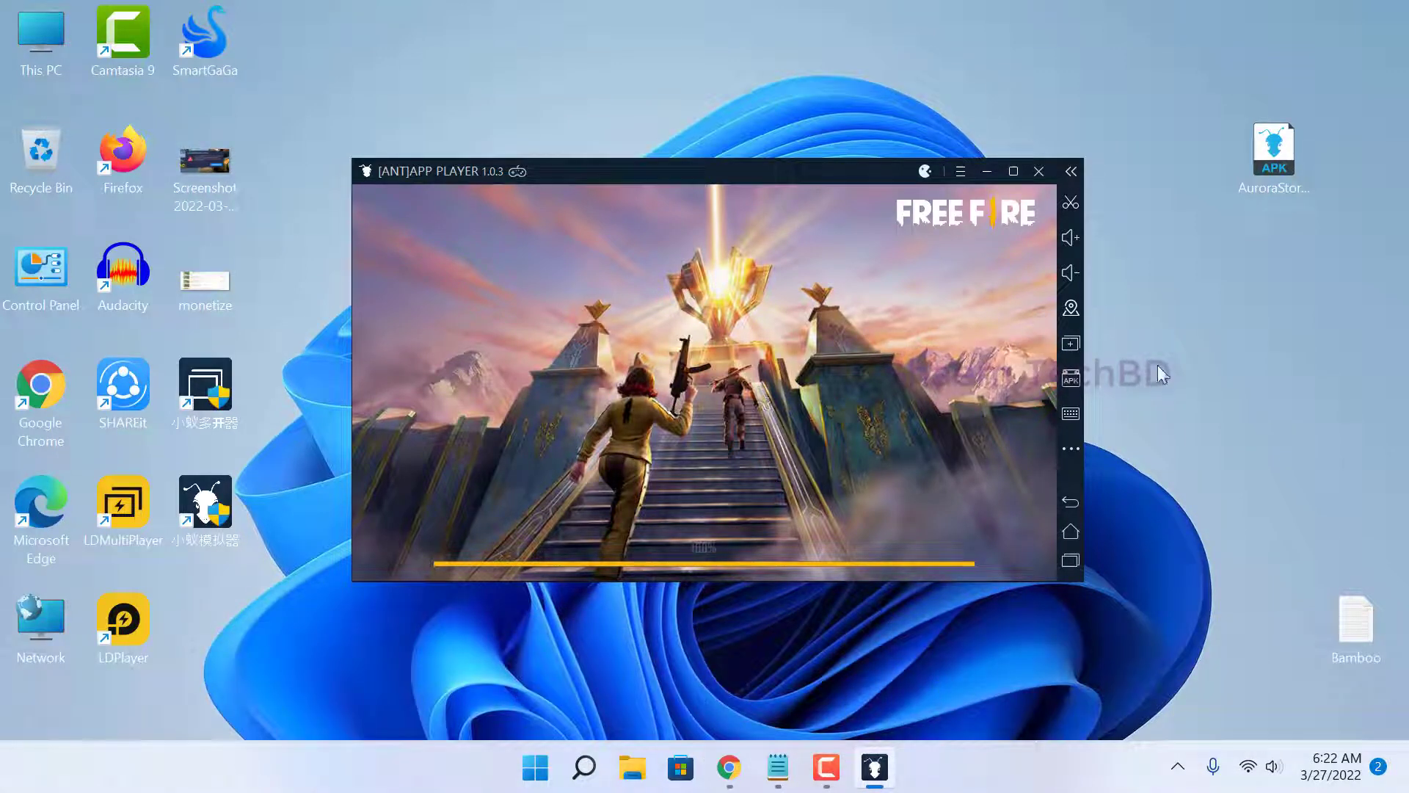
Step: Open the keyboard-mapping editor from the right sidebar to show Free Fire's default key layout
click(1069, 416)
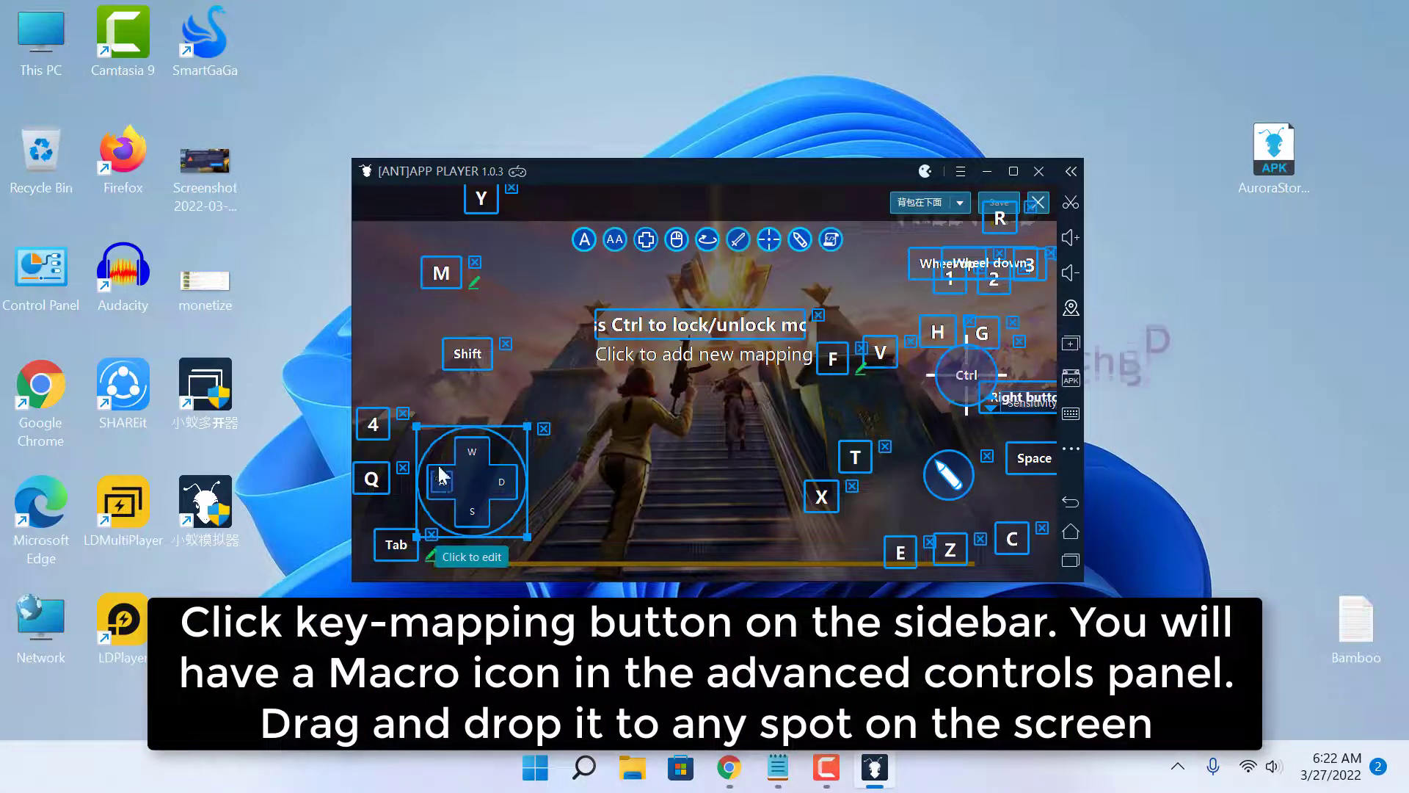